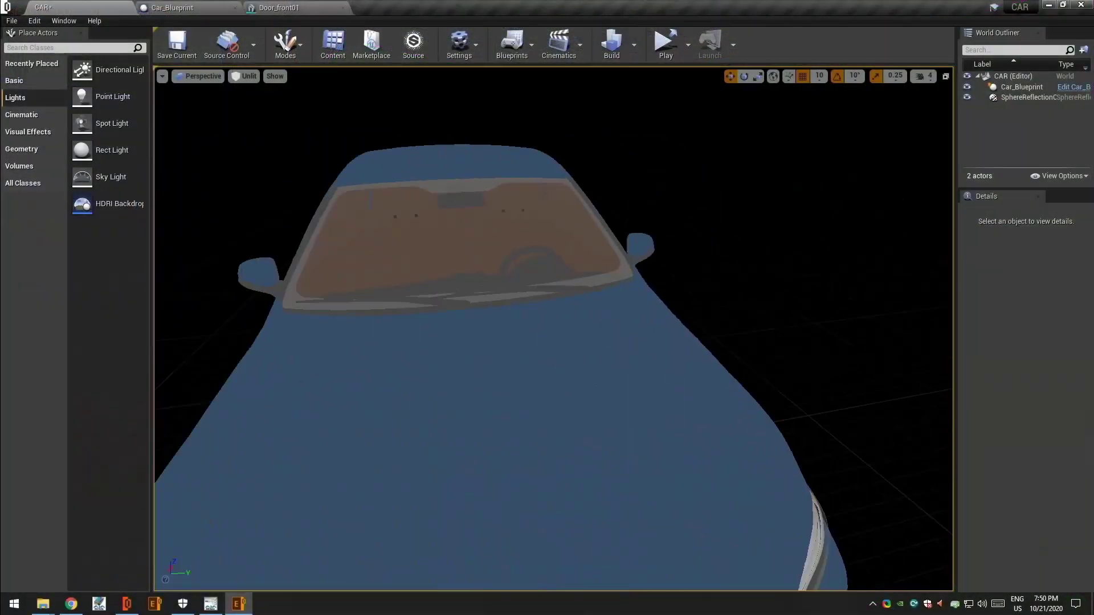
Switch the viewport to Lit shading and place a point light above the car's hood.
right_click_drag(257, 134, 257, 135)
left_click(246, 76)
left_click(258, 98)
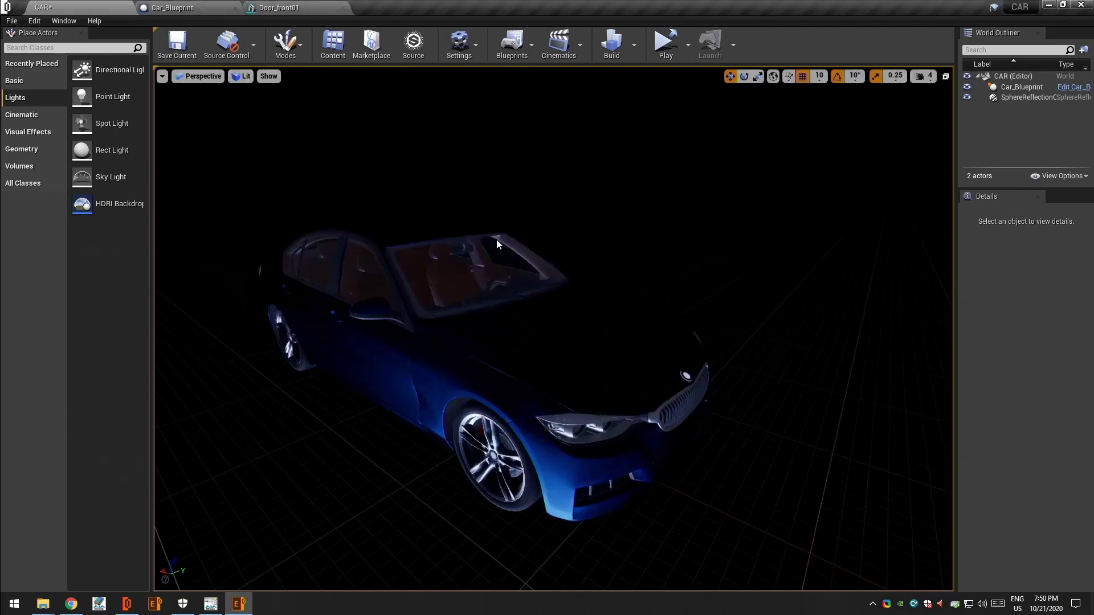
left_click_drag(109, 97, 490, 394)
left_click_drag(429, 356, 660, 249)
left_click_drag(957, 342, 844, 399)
Set the point light's ZDShadow Channel to Red.
scroll(1031, 457, "down", 5)
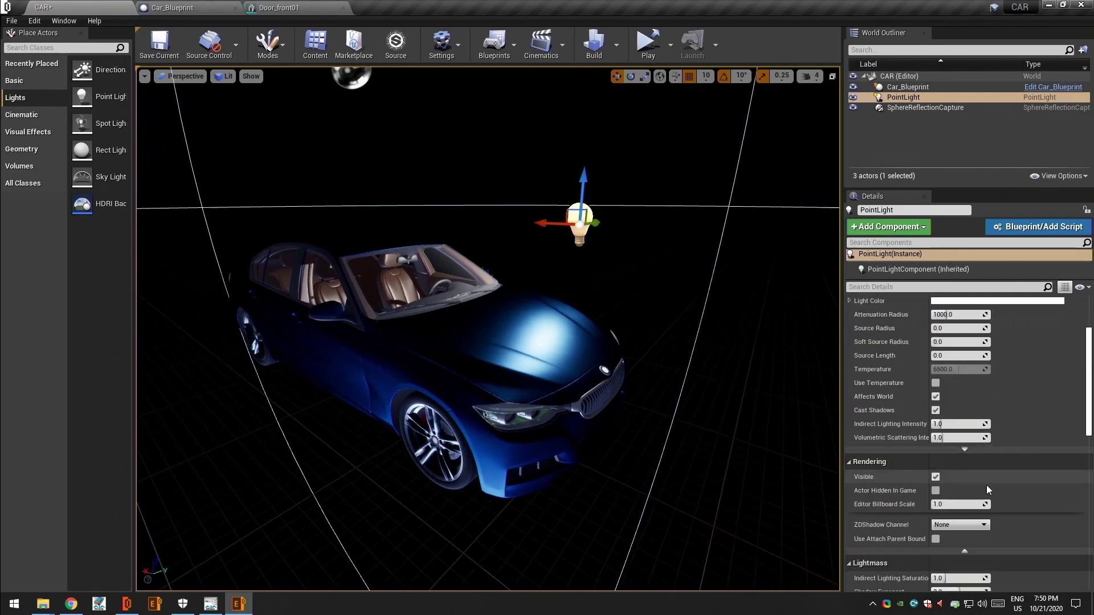
left_click(971, 454)
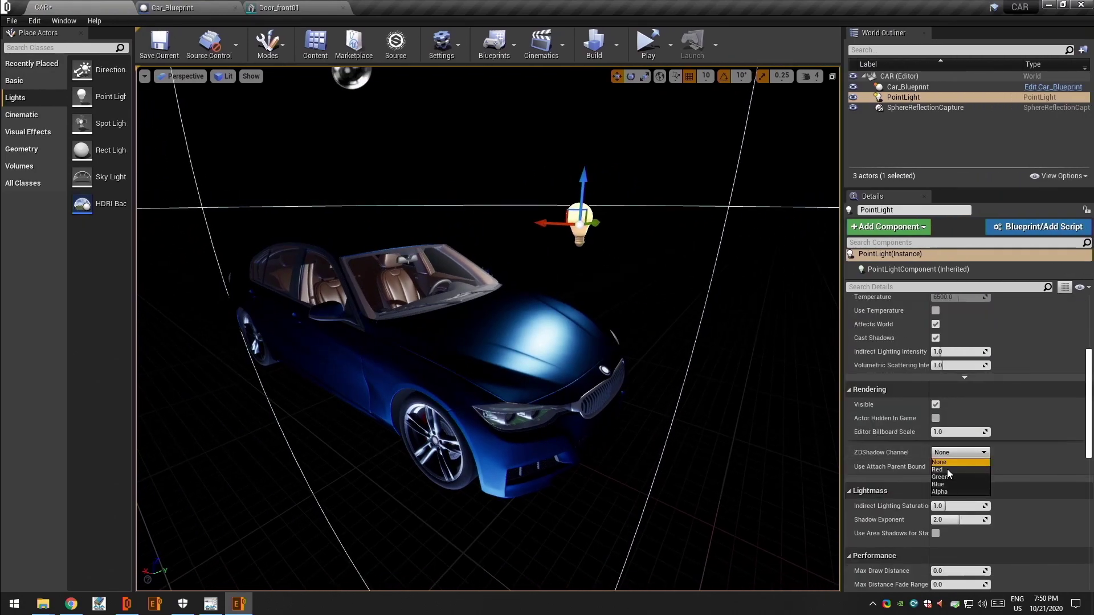
left_click(947, 469)
left_click(997, 453)
right_click_drag(671, 405, 599, 374)
scroll(599, 373, "down", 3)
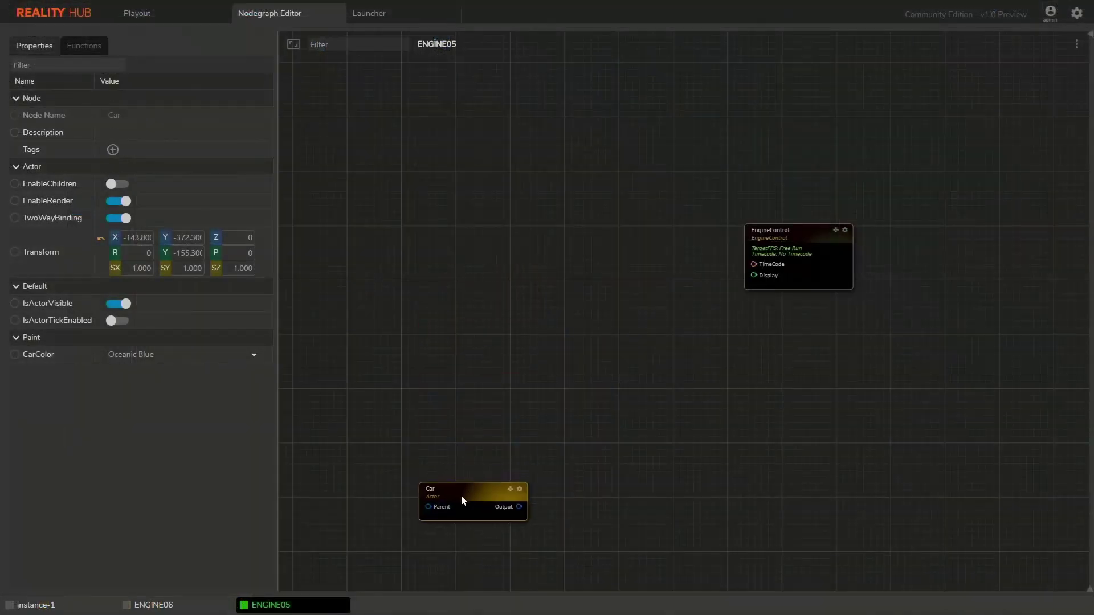
Move the Car and EngineControl nodes apart to make room in the ENGINE05 node graph.
left_click_drag(460, 495, 416, 505)
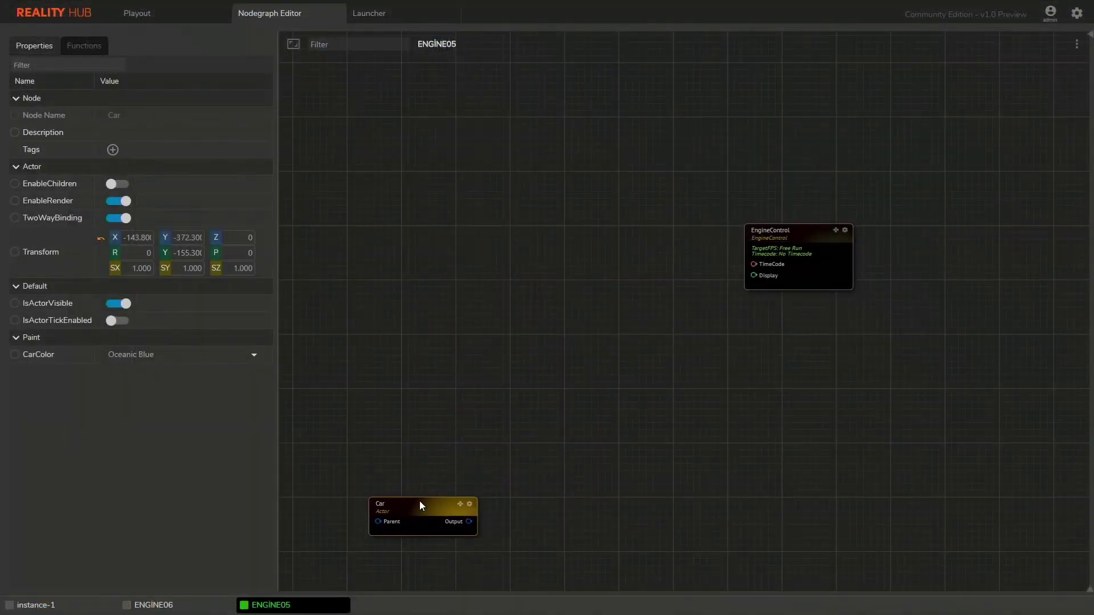
left_click_drag(821, 226, 975, 190)
left_click_drag(481, 257, 895, 262)
left_click_drag(577, 255, 624, 266)
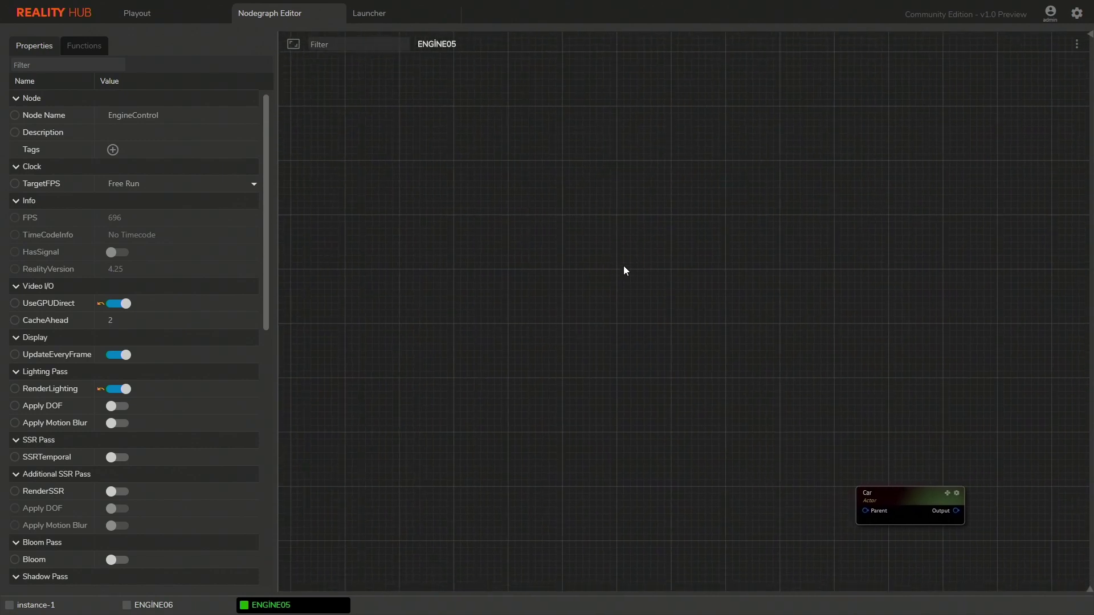
left_click(907, 500)
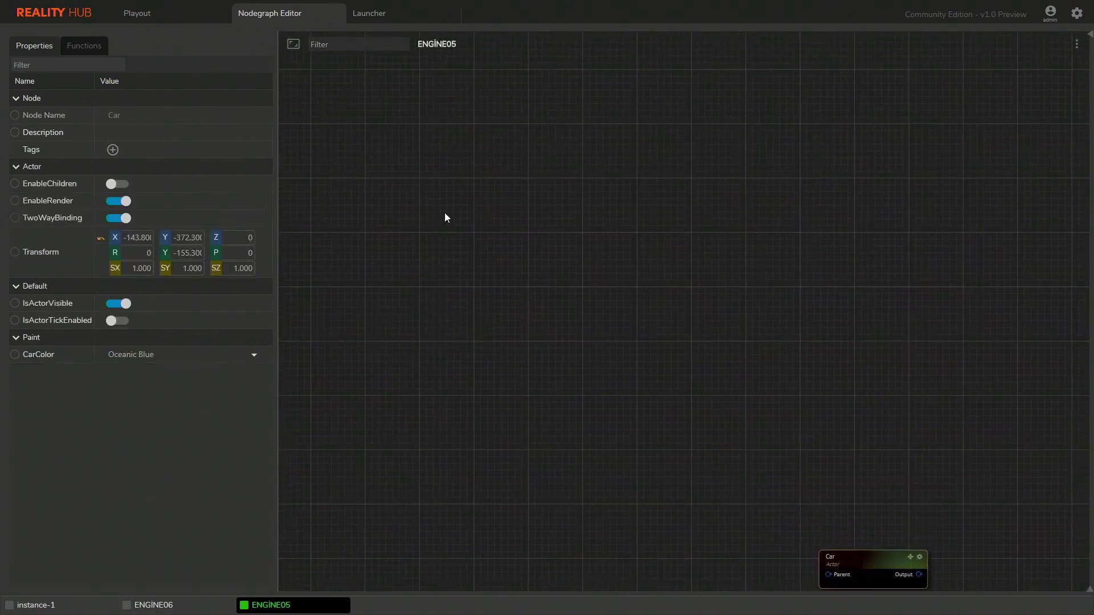
Add AJAcard, AJAin and AJAout nodes to the empty area of the node graph.
right_click(422, 187)
left_click(492, 238)
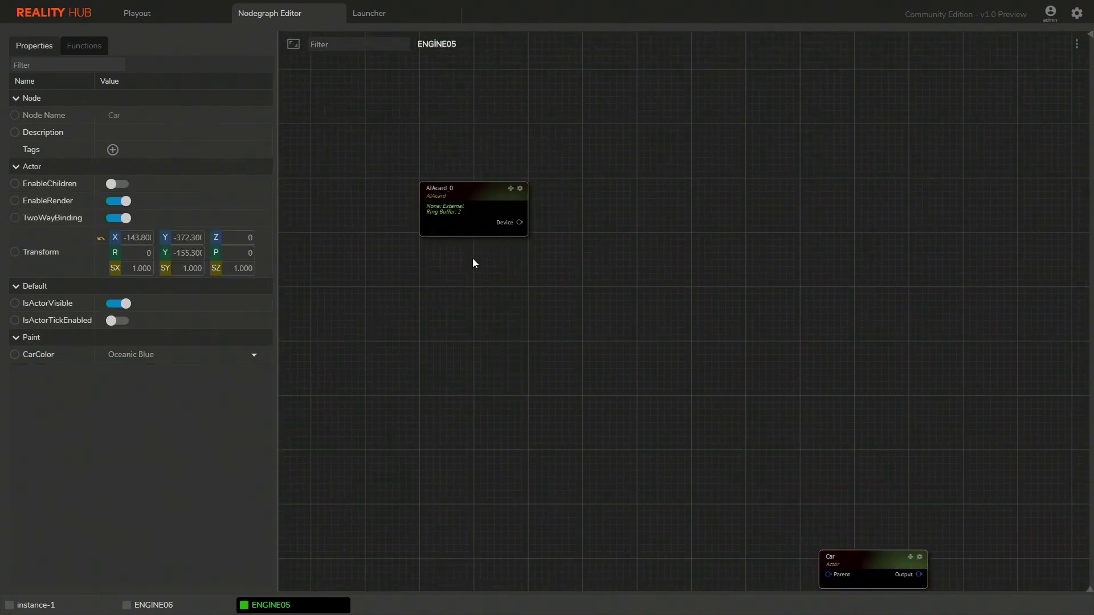
right_click(488, 285)
left_click(556, 350)
left_click_drag(571, 288, 641, 193)
right_click(601, 306)
type("aja")
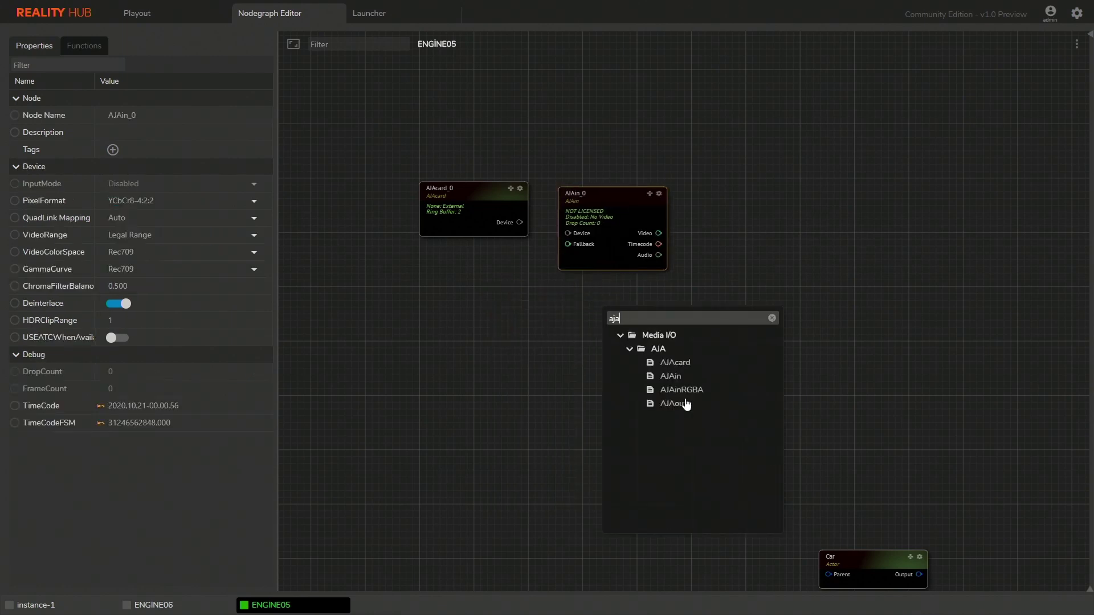
left_click(683, 402)
left_click_drag(670, 344, 634, 353)
Set the AJAcard node's DeviceID to Corvid88 - 0 and keep its reference as External.
left_click(473, 189)
left_click(190, 184)
left_click(183, 213)
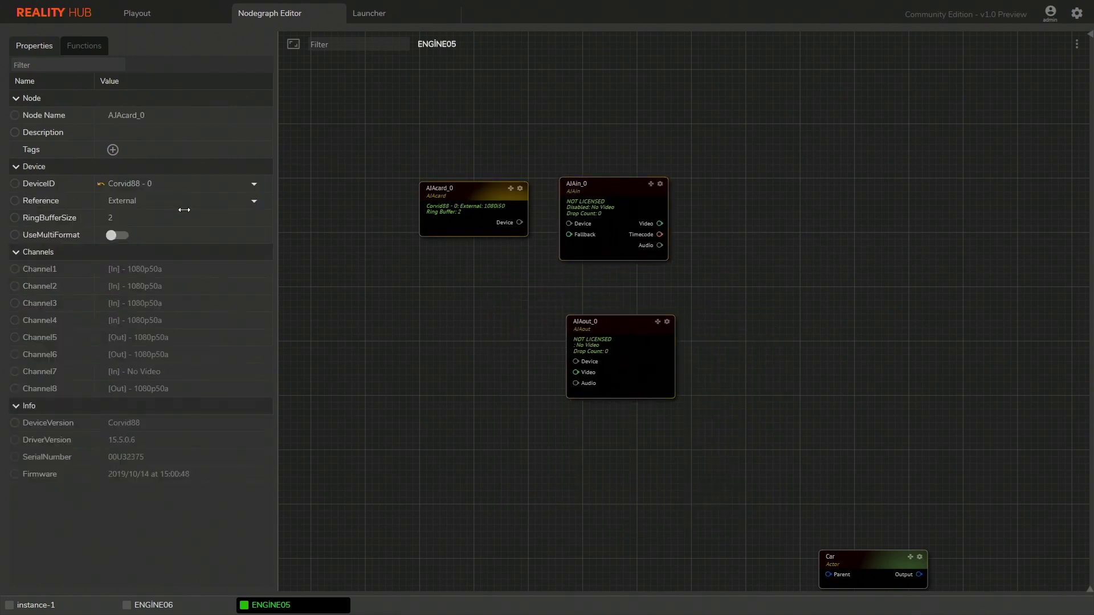
left_click(203, 201)
left_click(203, 201)
Connect the AJAcard's Device output to the AJAin node and set its InputMode to SingleLink (1).
right_click_drag(456, 285, 394, 281)
left_click_drag(553, 190, 577, 176)
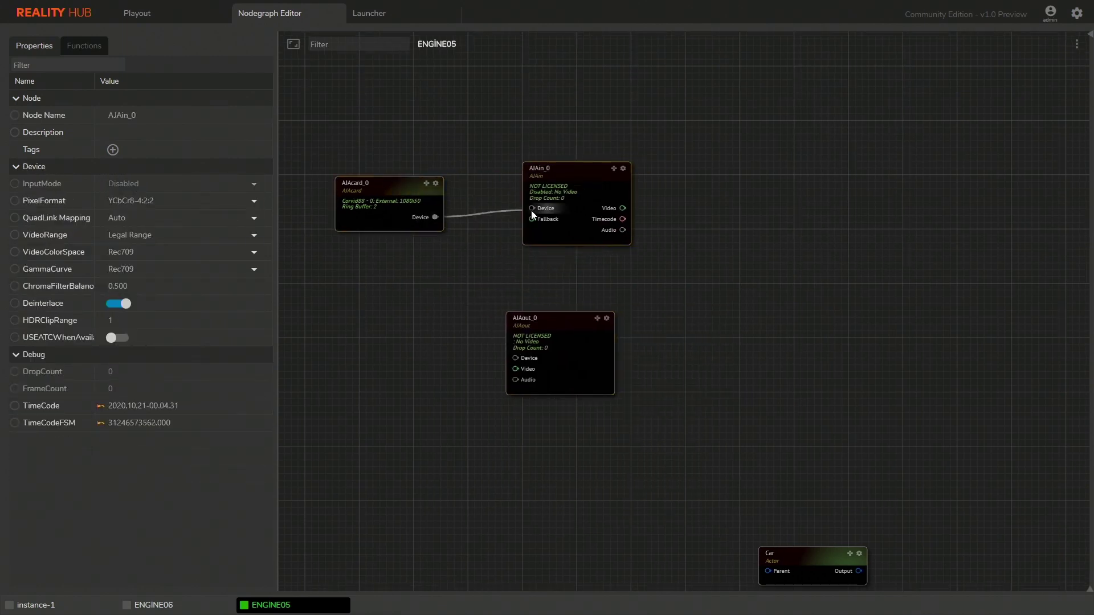
left_click(193, 183)
left_click(203, 212)
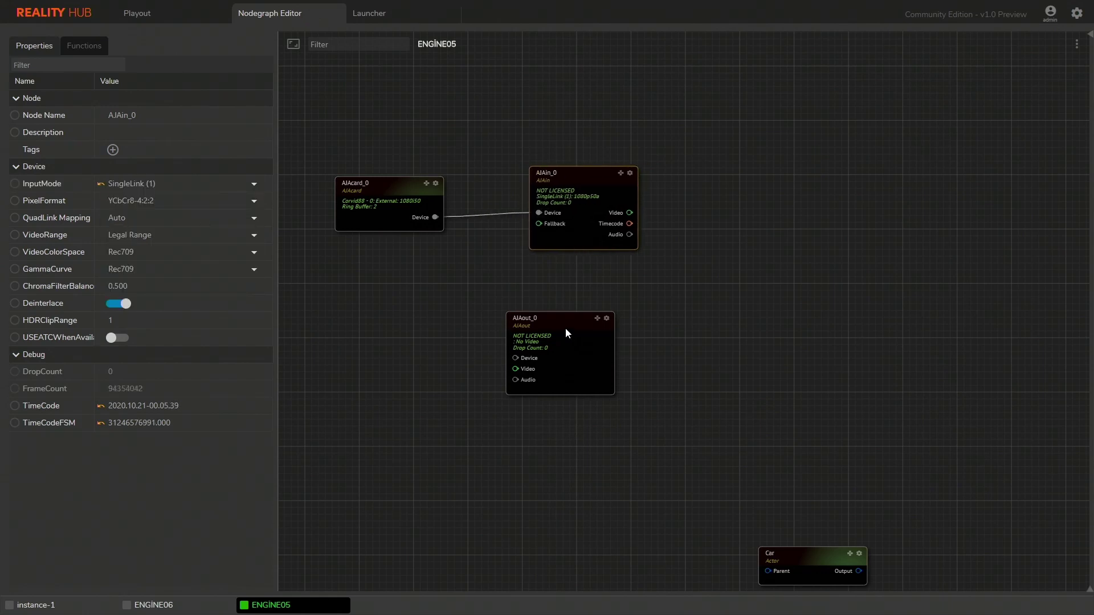
Connect the AJAcard's Device output to the AJAout node and set its OutputLink to SingleLink (5).
left_click(523, 360)
left_click(172, 184)
left_click(166, 283)
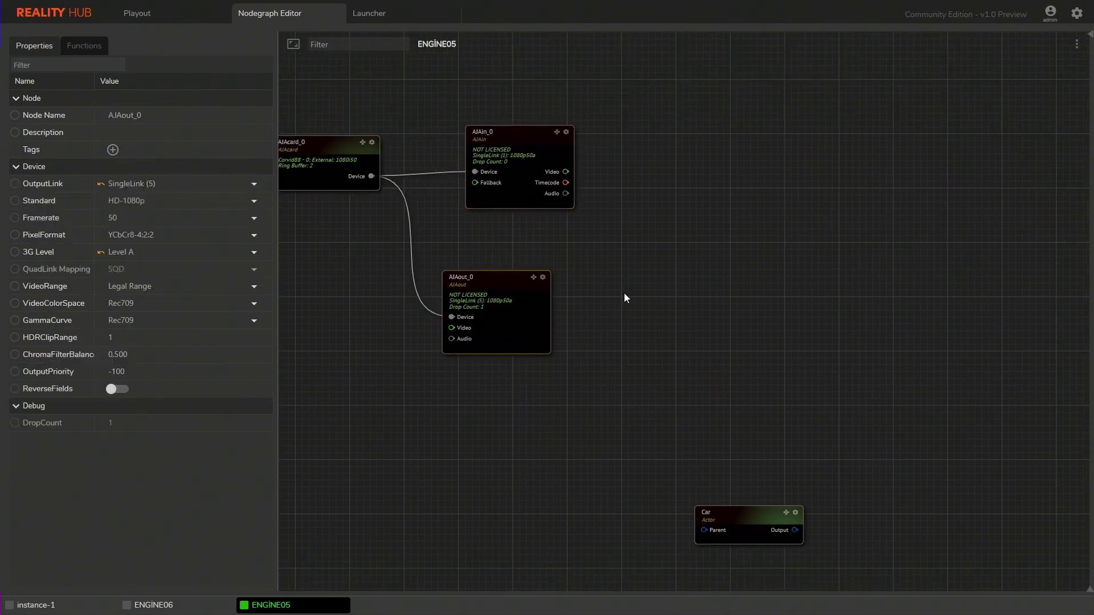
left_click_drag(669, 320, 947, 307)
right_click_drag(925, 301, 576, 315)
left_click_drag(576, 315, 732, 315)
left_click_drag(668, 121, 743, 302)
left_click_drag(746, 322, 1007, 282)
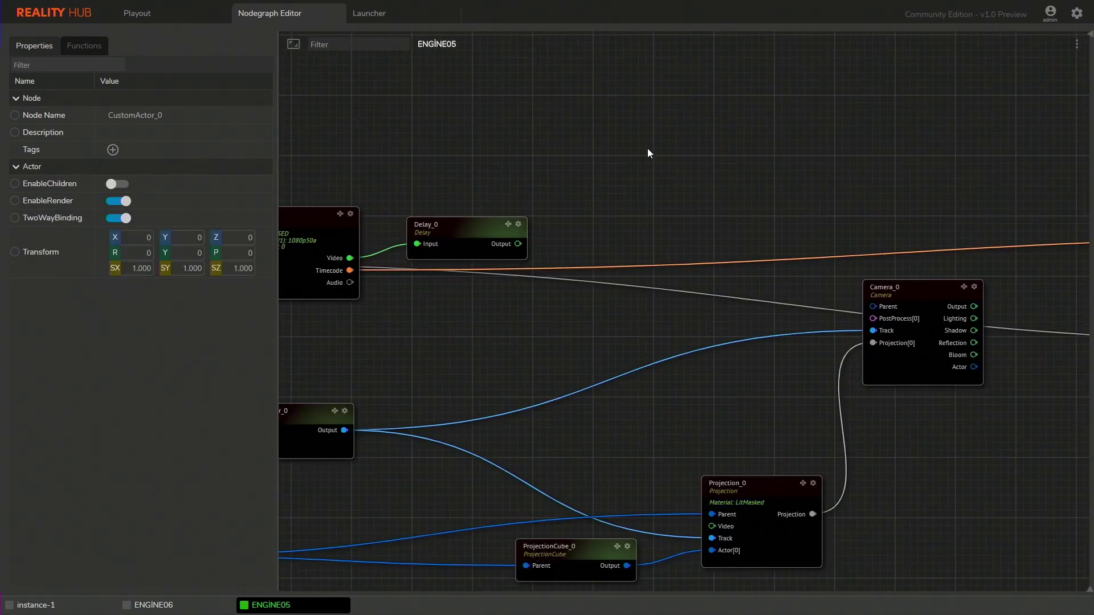
Add a PostProcess node and connect its output to the Camera node's PostProcess[0] input.
right_click(648, 149)
type("post")
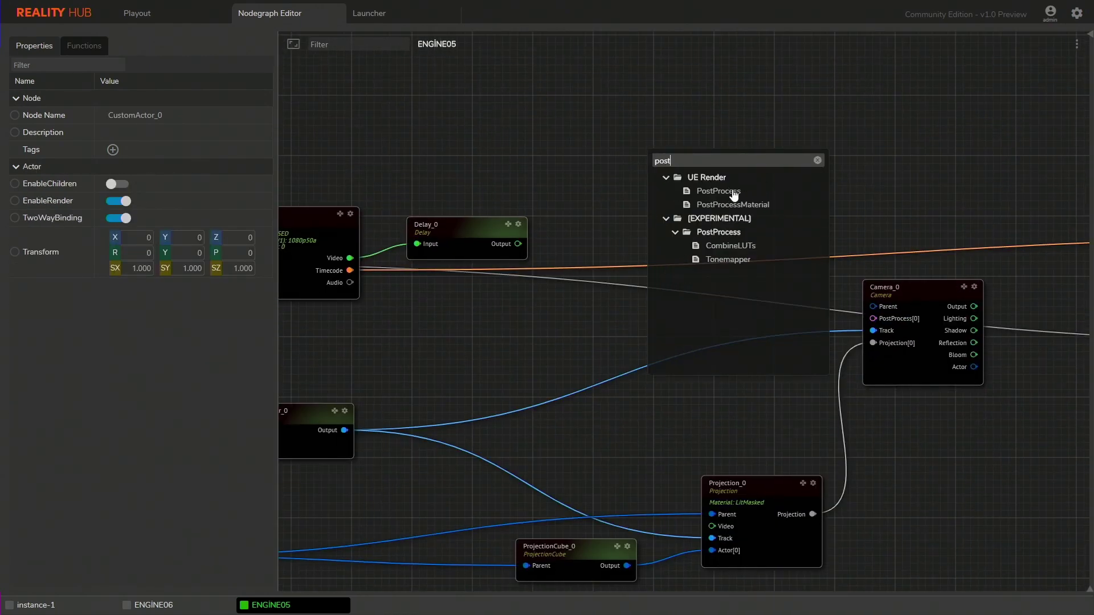
left_click(730, 192)
left_click_drag(758, 175, 887, 319)
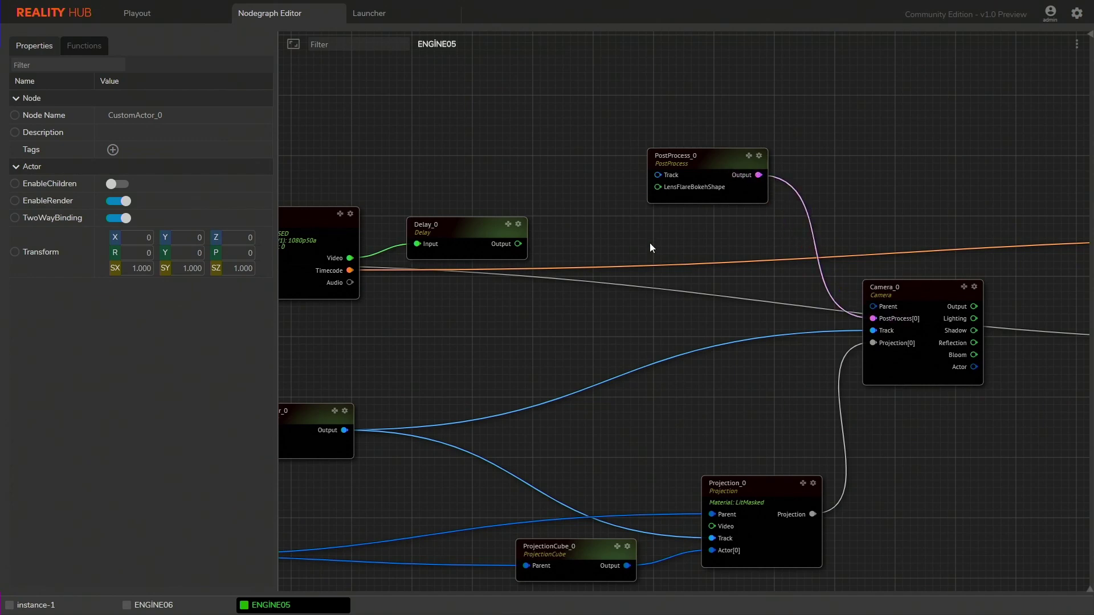
Move the PostProcess node slightly and add a Material input pin to it.
left_click_drag(741, 189, 758, 184)
right_click(758, 190)
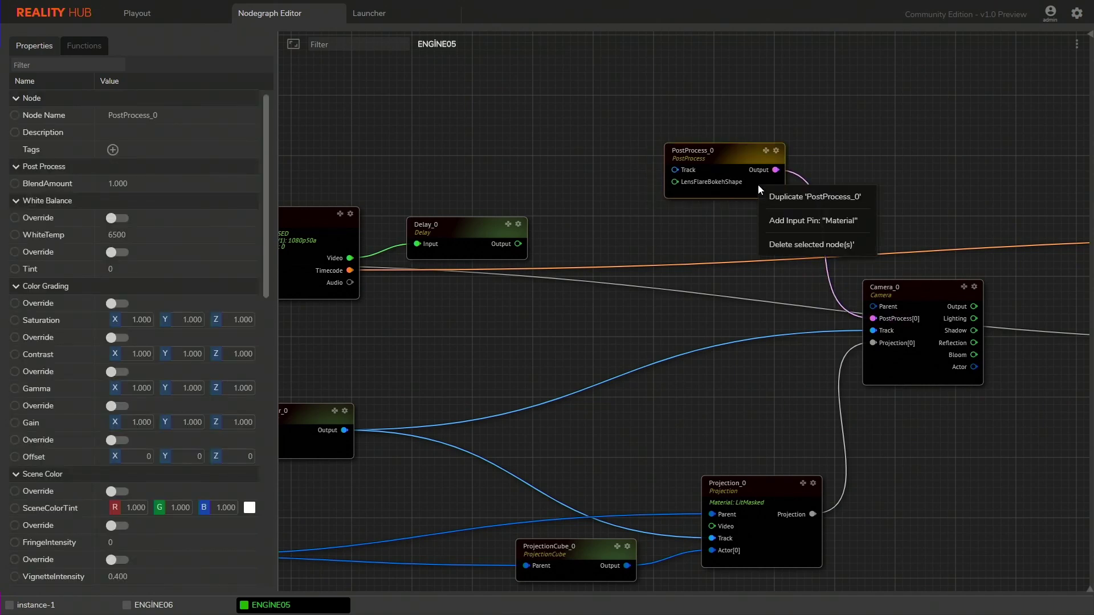
left_click(792, 220)
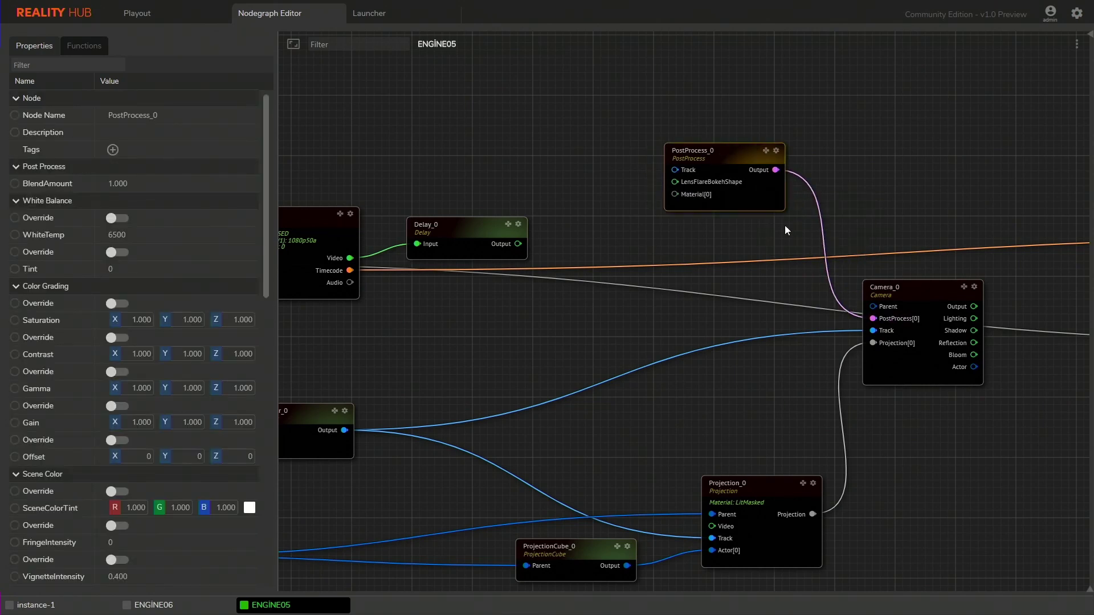
Feed the PostProcess node's Material[0] pin from a new PostProcessMaterial node that uses the RealityShadowsAO material.
right_click(548, 156)
type("post")
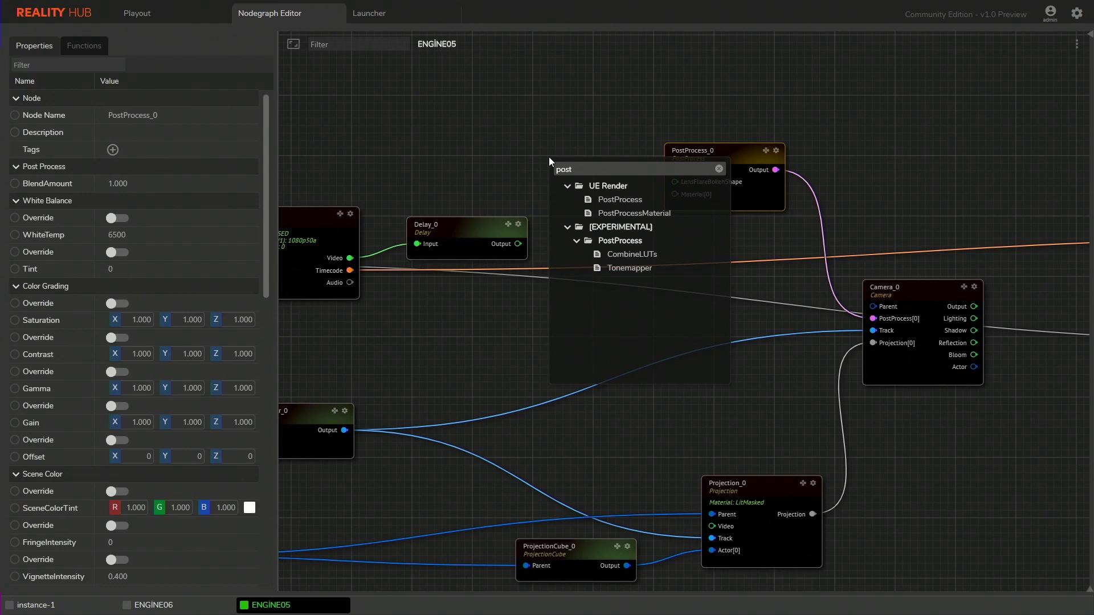
double_click(663, 214)
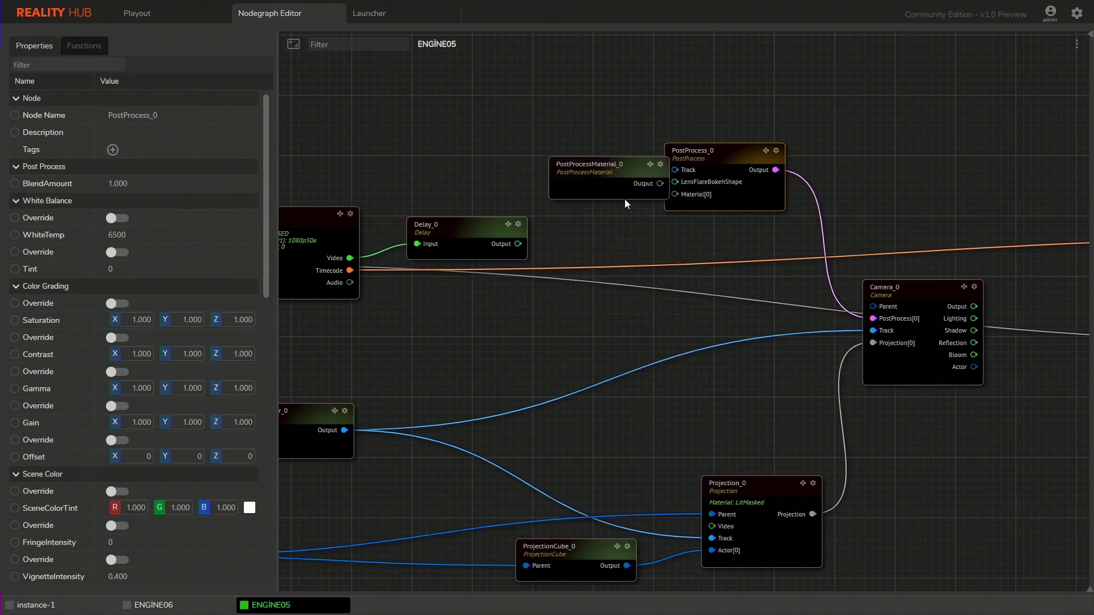
left_click_drag(612, 186, 678, 195)
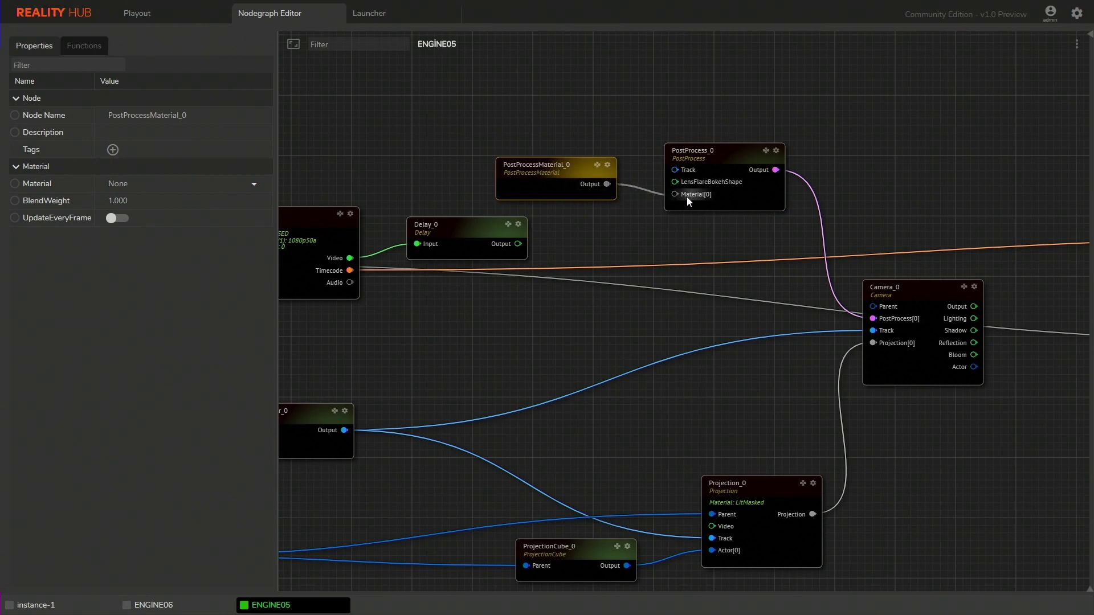
left_click(213, 183)
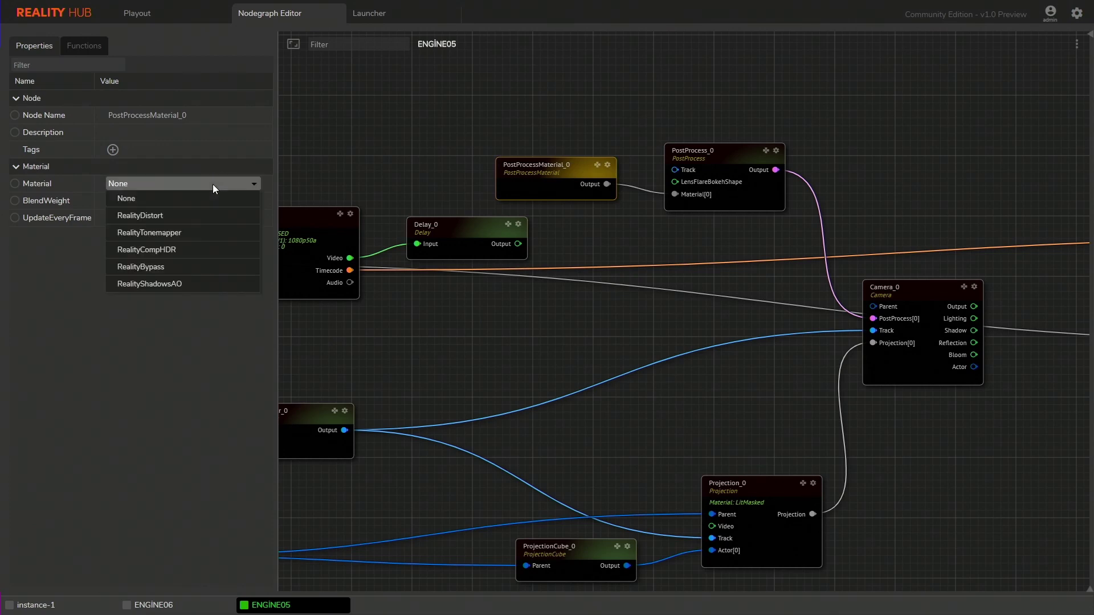
left_click(173, 284)
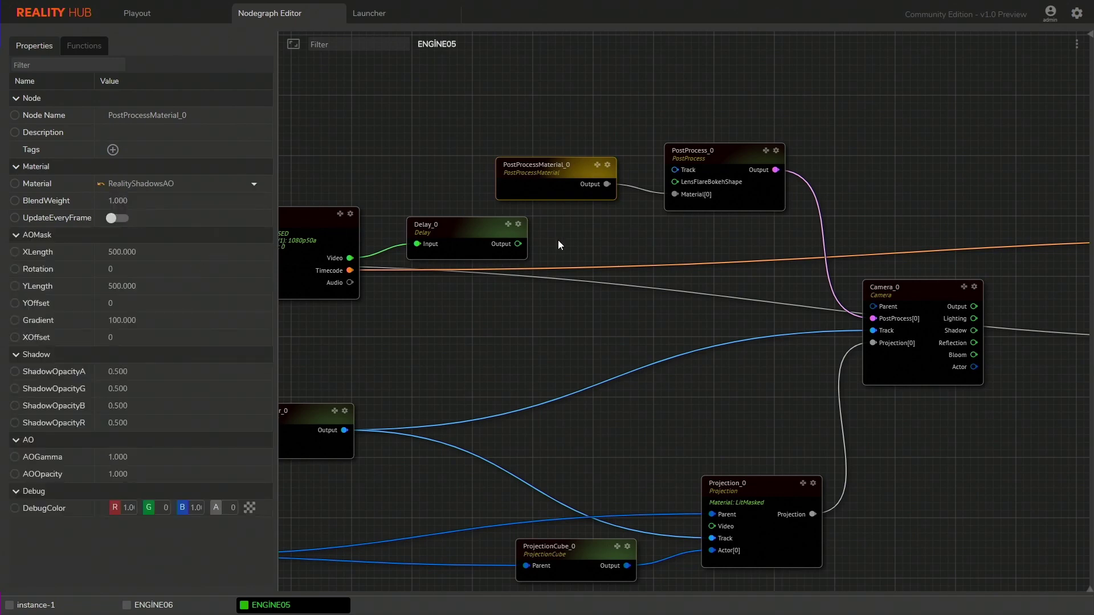
Connect the TrackModifier output to the PostProcess node's Track input.
left_click_drag(493, 304, 667, 335)
left_click_drag(894, 269, 890, 295)
left_click_drag(548, 229, 702, 227)
Add an Undistort node fed by the Delay output and the TrackModifier track, and connect its output to the Projection node's Video input.
right_click(702, 227)
type("undistort")
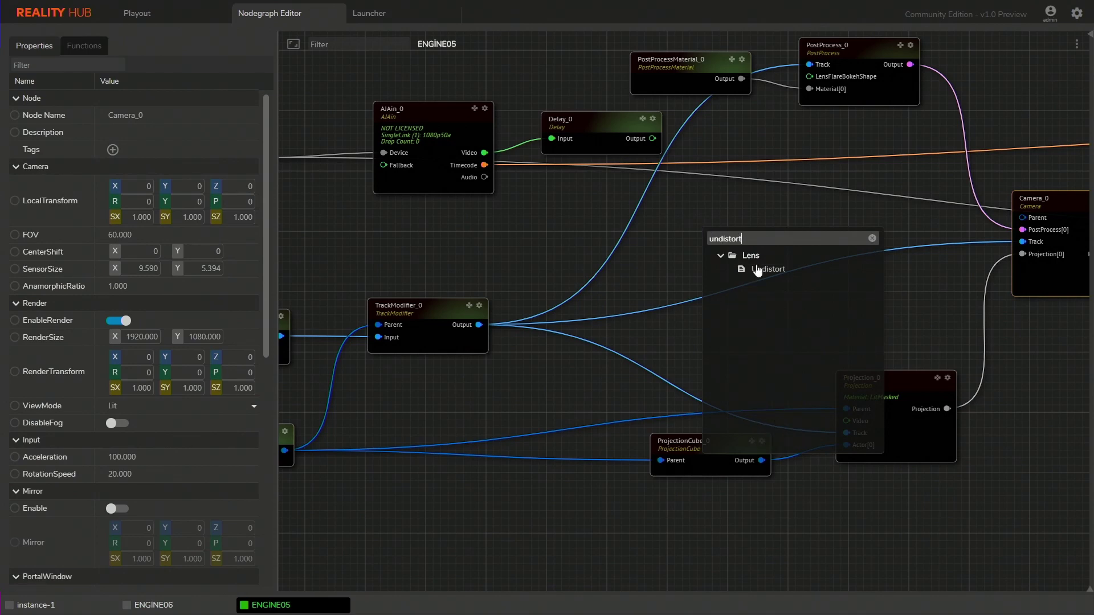
left_click(758, 270)
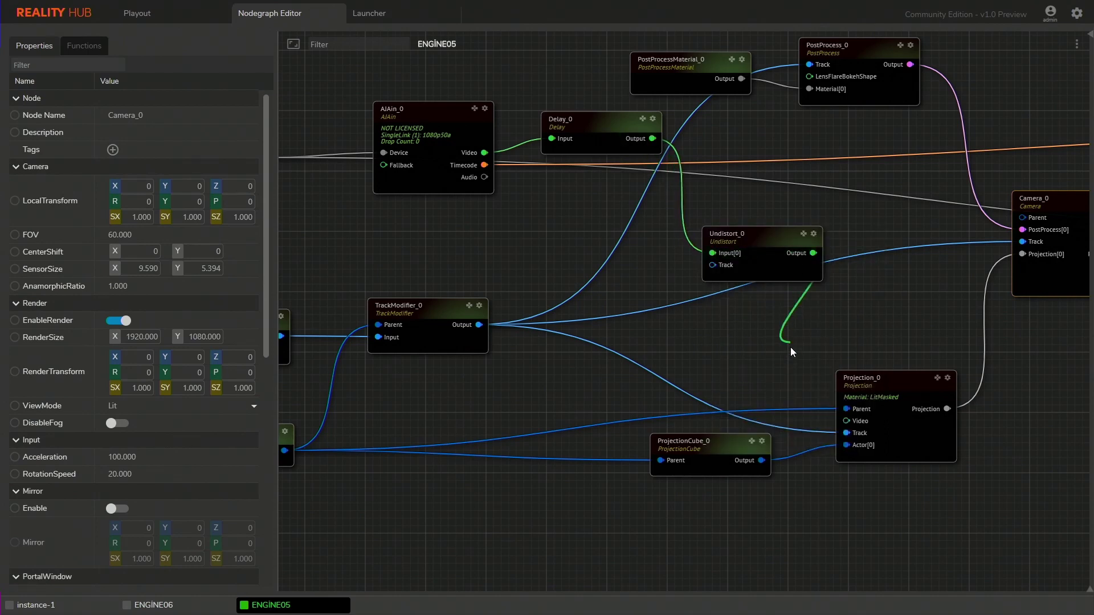
left_click_drag(562, 326, 852, 221)
left_click_drag(890, 263, 480, 277)
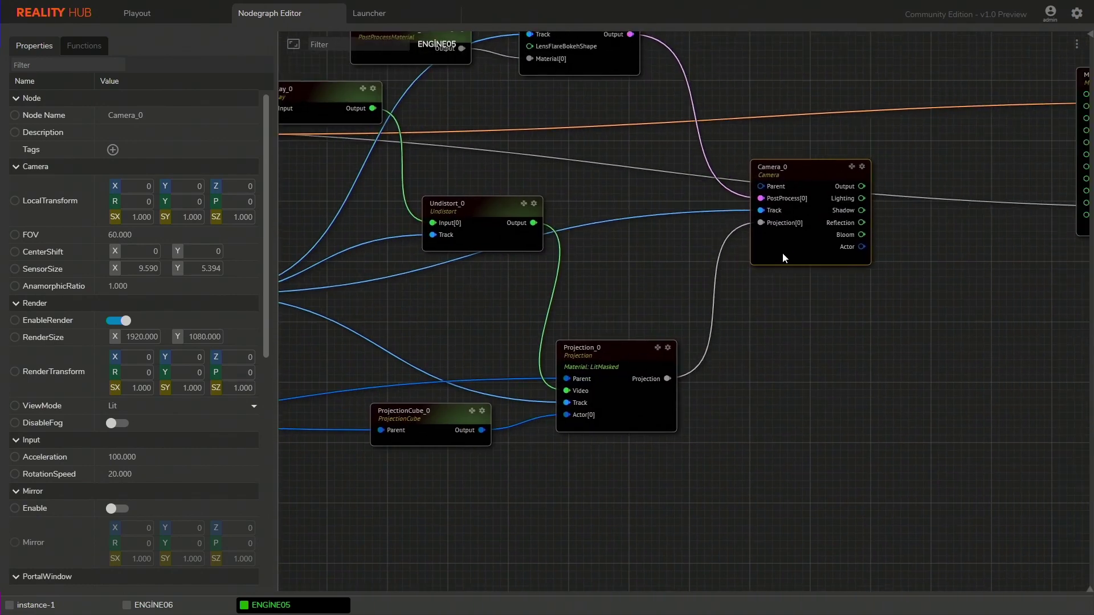
Add a CompositePasses node between the Camera and Mixer nodes.
right_click_drag(809, 287, 507, 318)
right_click_drag(860, 258, 753, 280)
left_click_drag(687, 337, 972, 128)
left_click_drag(756, 240, 844, 252)
right_click_drag(518, 262, 619, 258)
left_click_drag(490, 290, 489, 280)
right_click(641, 223)
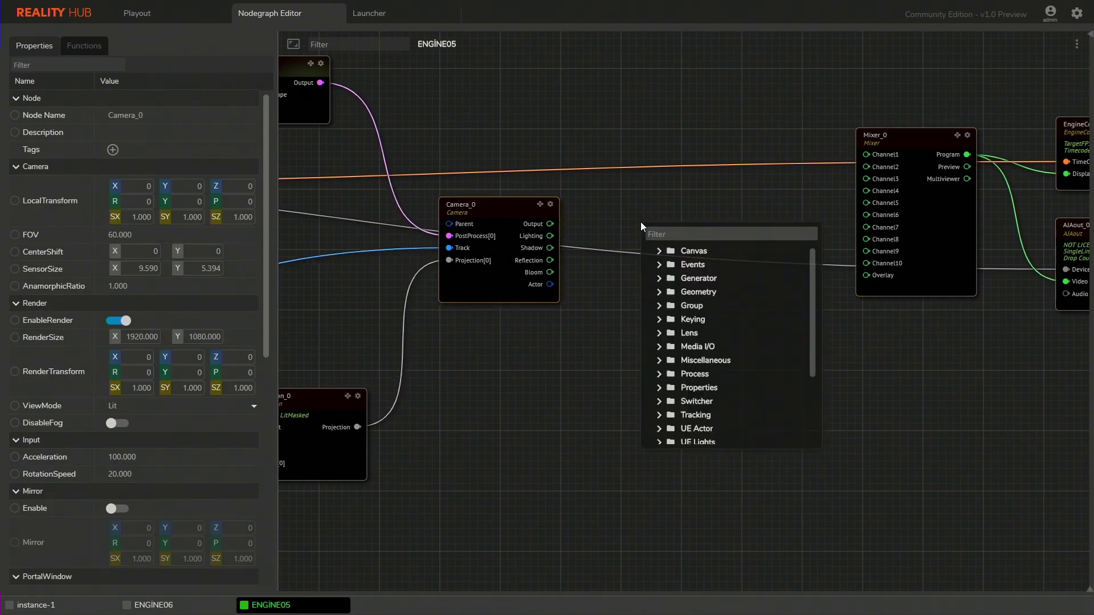
type("composite")
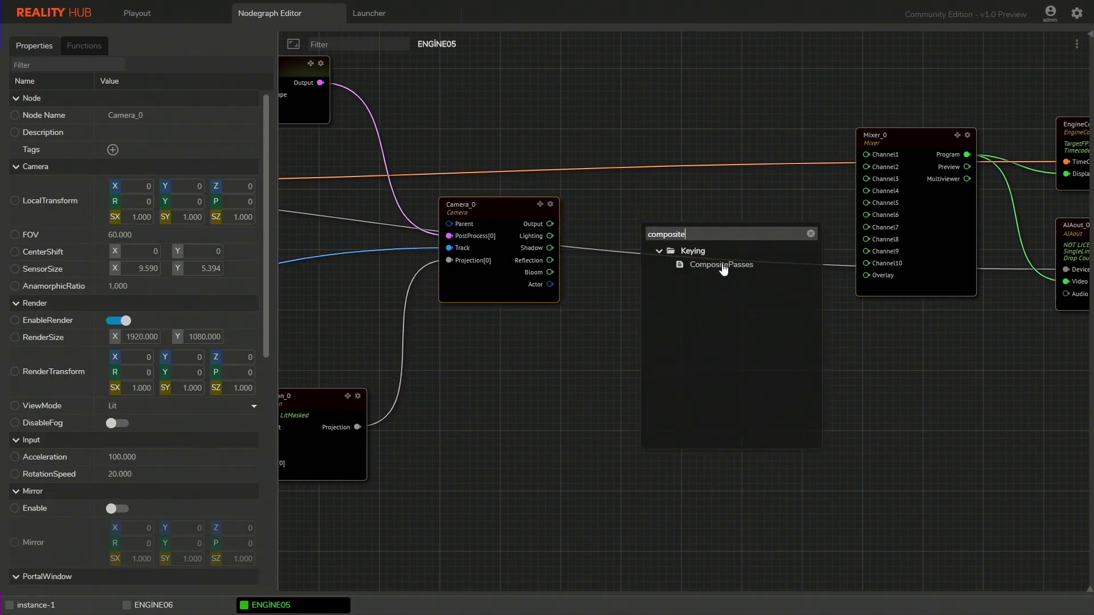
left_click(721, 265)
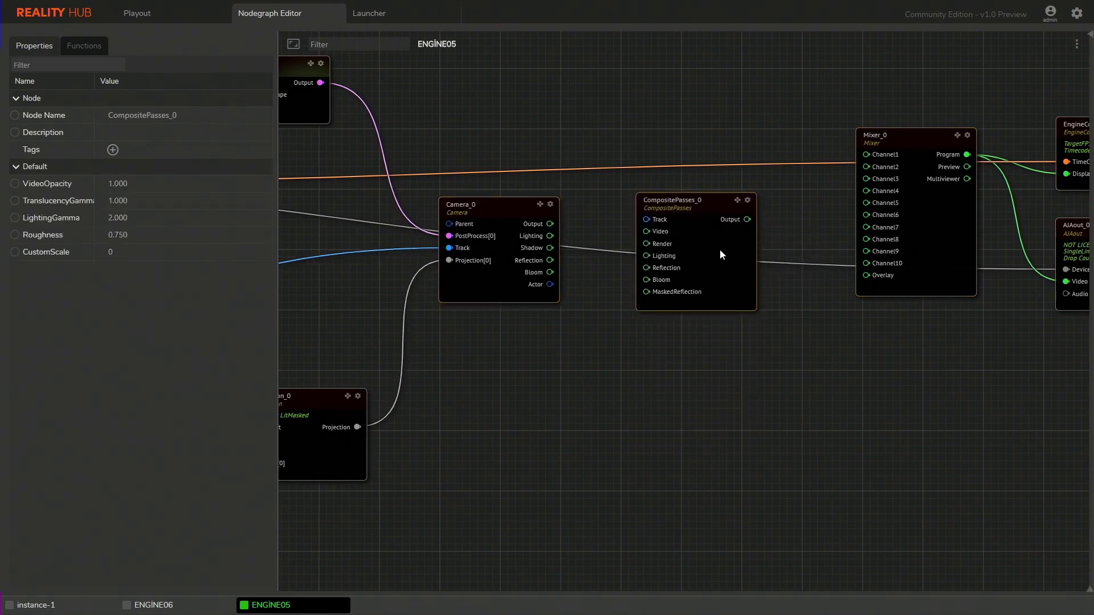
Connect the Camera output to the CompositePasses Render input and the Delay output to its Video input.
left_click_drag(652, 246, 652, 246)
right_click_drag(607, 281, 856, 317)
left_click_drag(900, 266, 569, 223)
right_click_drag(459, 217, 569, 224)
left_click_drag(569, 224, 540, 213)
left_click_drag(788, 292, 495, 258)
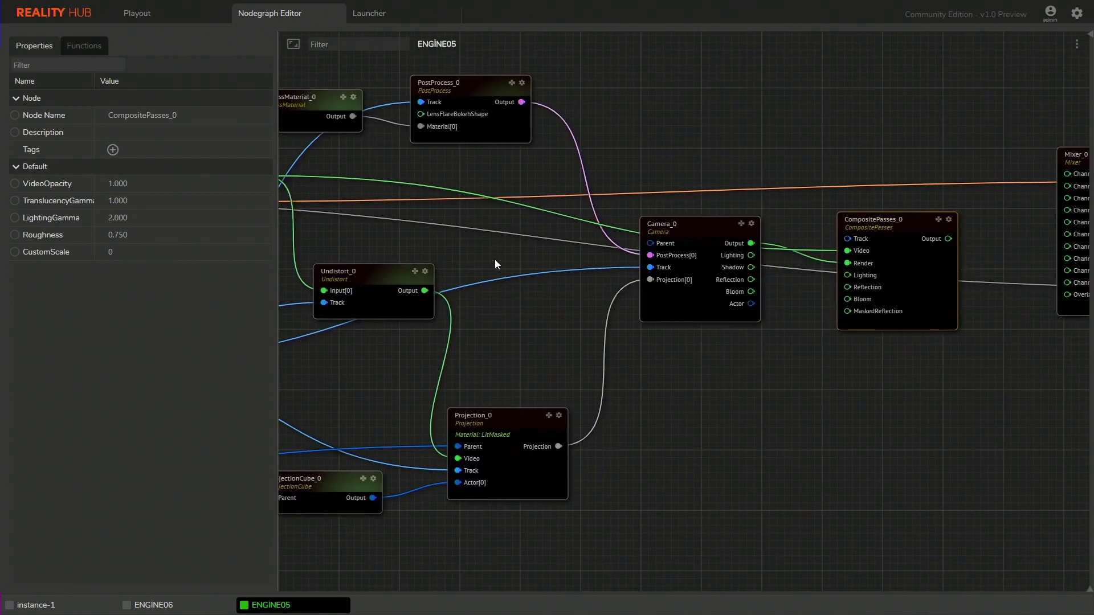
Connect the TrackModifier output to the CompositePasses Track input.
left_click_drag(852, 239, 548, 269)
right_click_drag(483, 269, 964, 241)
left_click_drag(548, 269, 558, 334)
left_click_drag(897, 316, 437, 316)
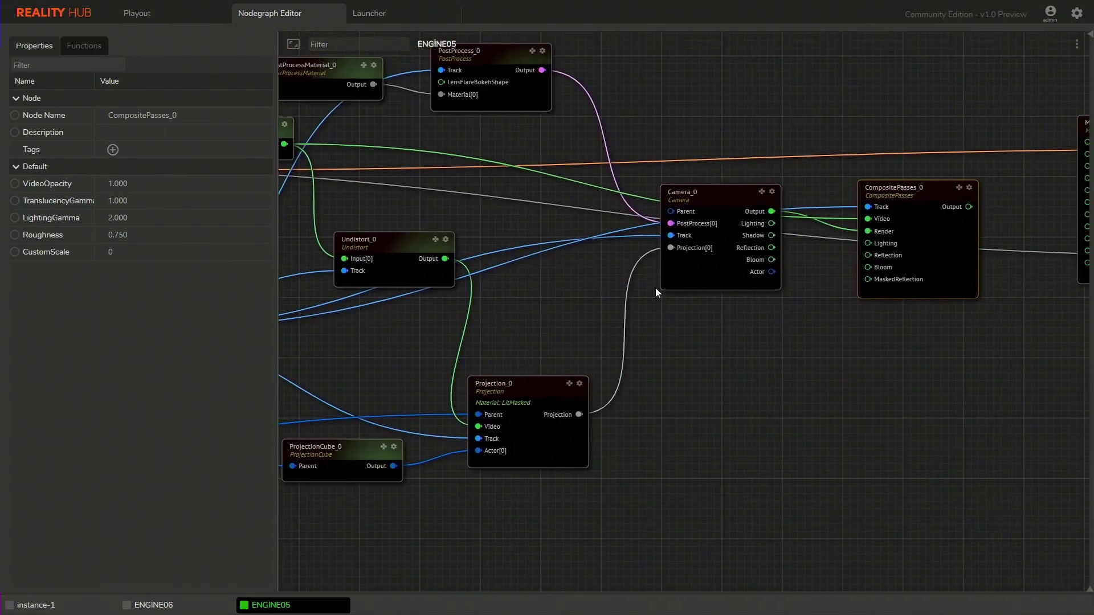
Connect the Camera's Shadow output to the CompositePasses Lighting input.
scroll(684, 307, "up", 1)
left_click_drag(686, 308, 633, 313)
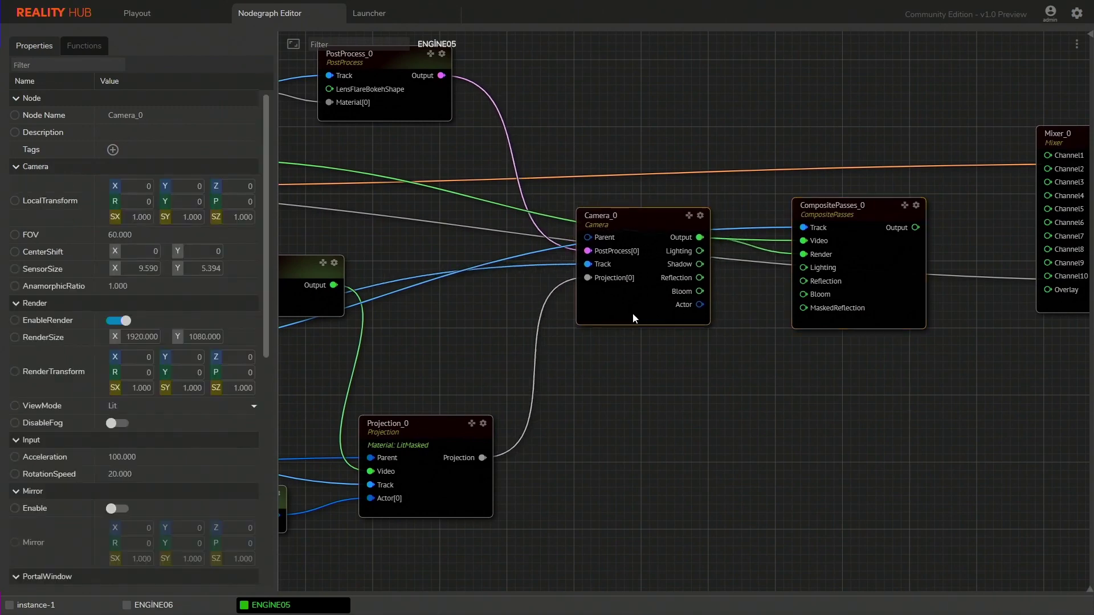
left_click_drag(725, 298, 674, 300)
left_click_drag(820, 302, 825, 294)
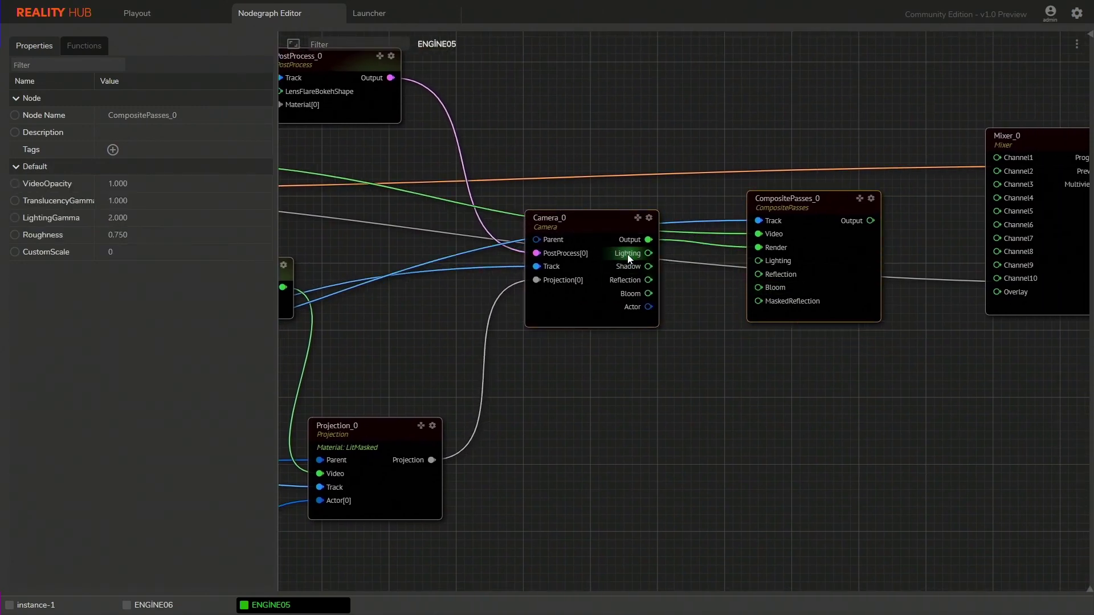
left_click_drag(648, 266, 769, 260)
Connect the CompositePasses output to the Mixer's Channel1 input.
left_click_drag(907, 317, 750, 359)
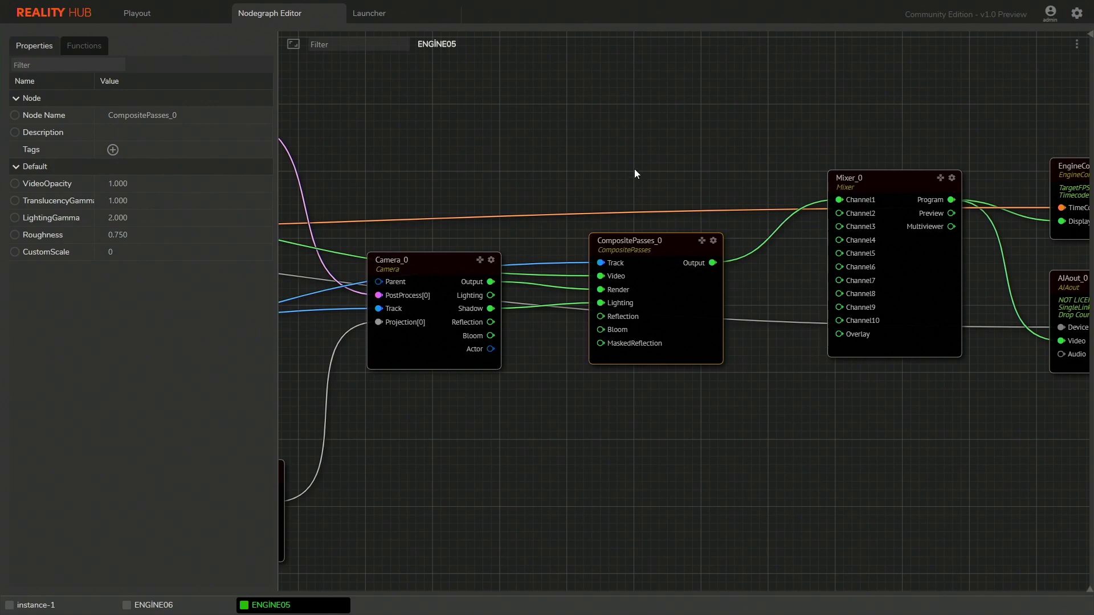
left_click_drag(526, 180, 997, 85)
left_click_drag(319, 335, 751, 289)
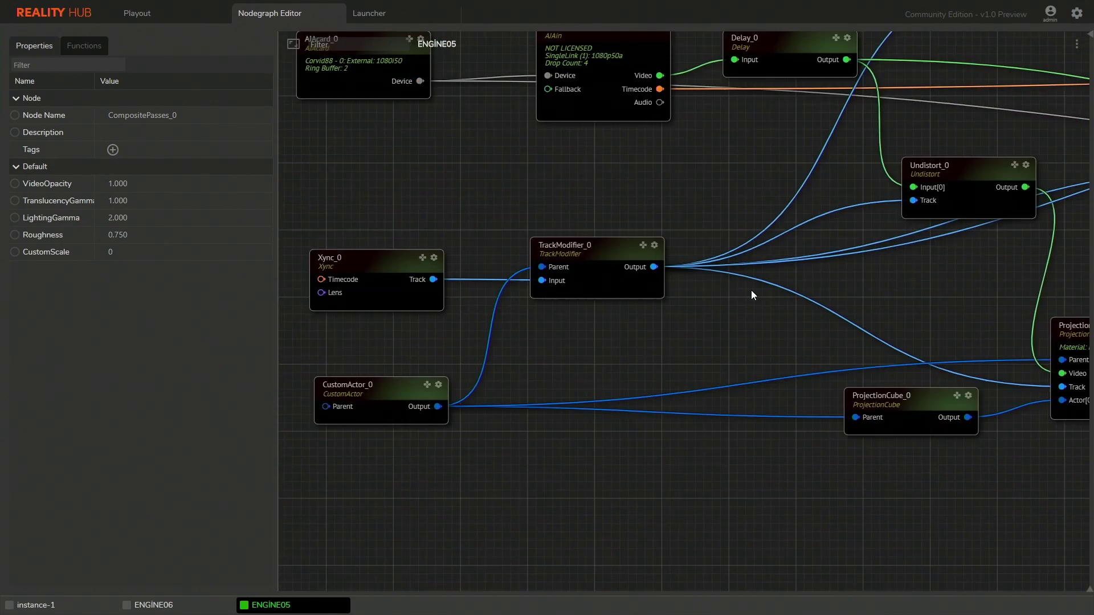
Line up the DirectionalLight_0 and DirectionalLight_1 nodes side by side next to the Car node.
left_click_drag(1045, 239, 810, 326)
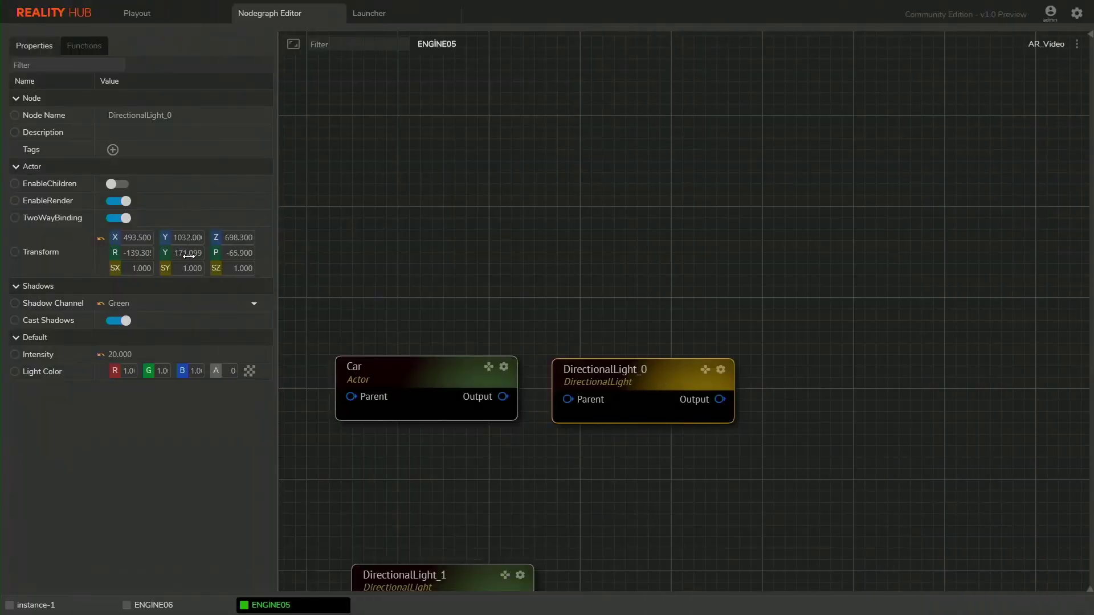
left_click_drag(644, 378, 665, 361)
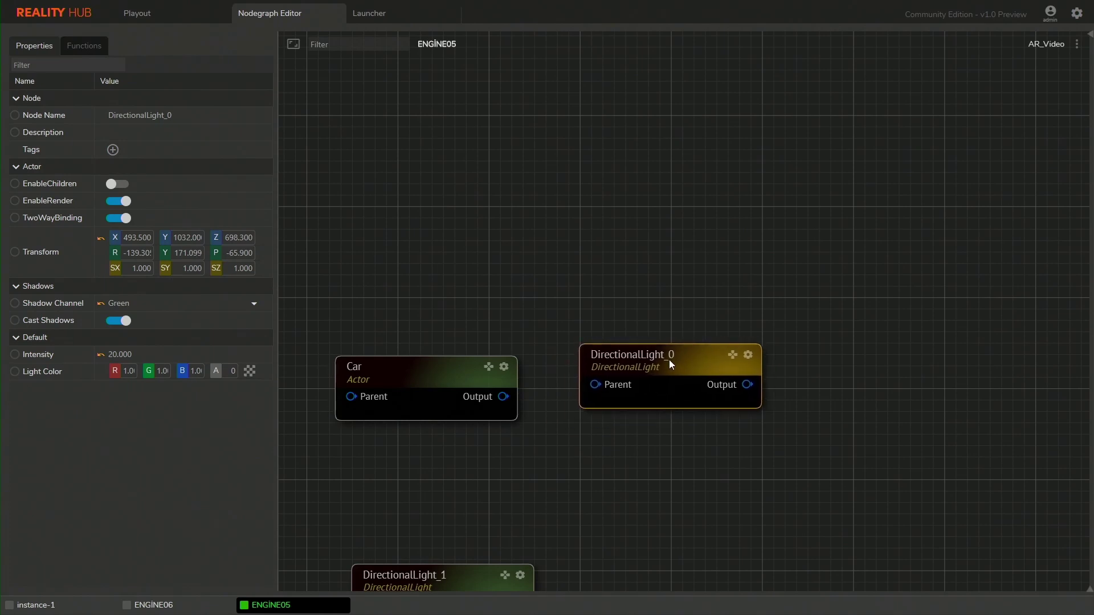
left_click_drag(475, 573, 905, 356)
left_click_drag(776, 456, 729, 453)
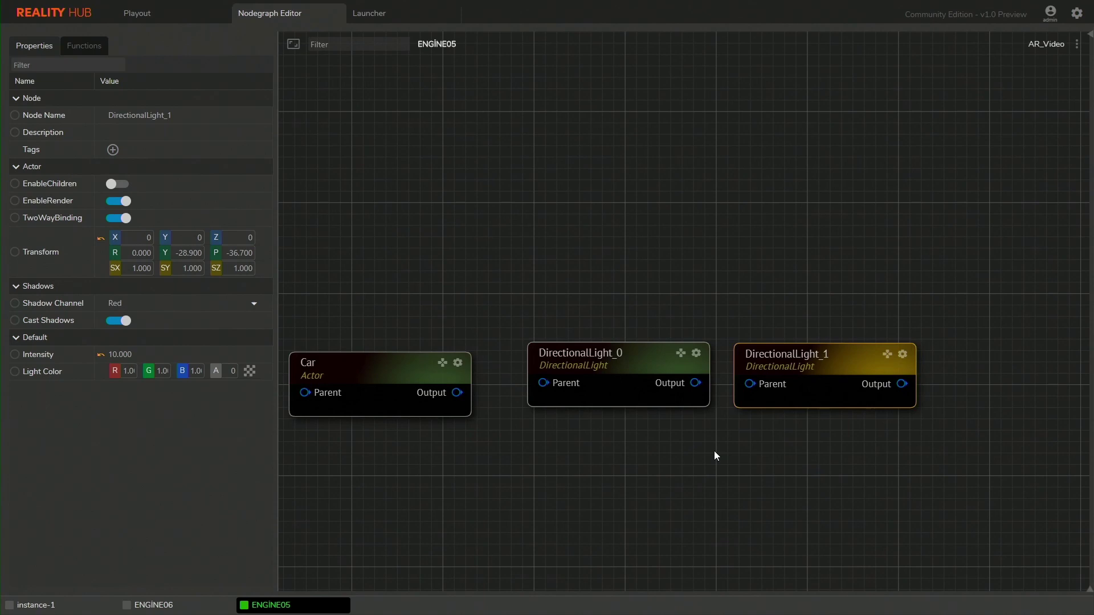
right_click(661, 194)
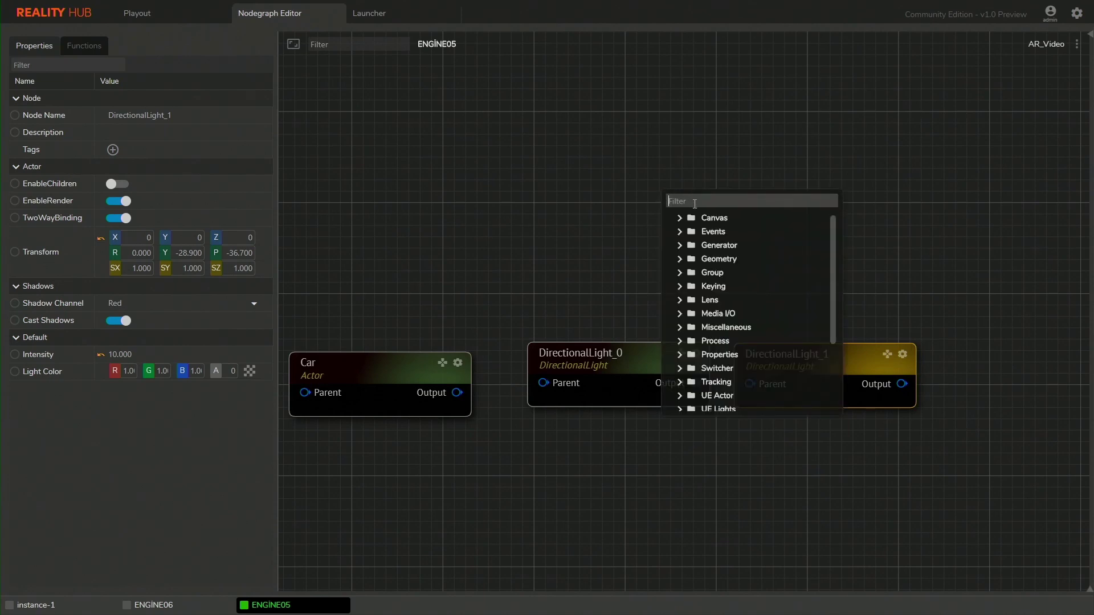
type("direction")
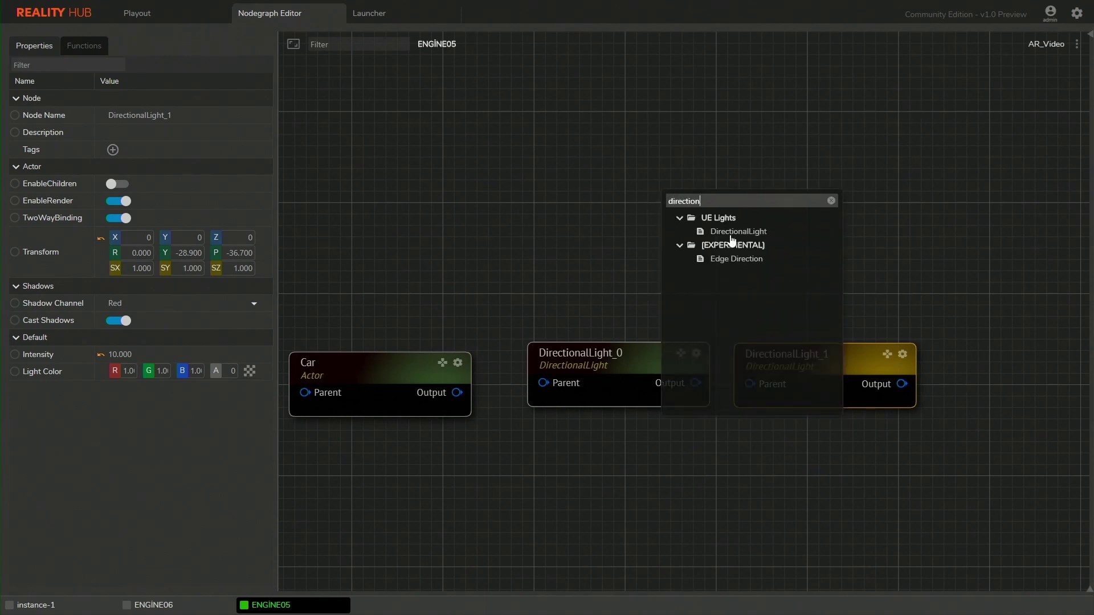
key("Escape")
Choose Green as the Shadow Channel of DirectionalLight_0 and review the Shadow Channel options of DirectionalLight_1.
left_click(635, 360)
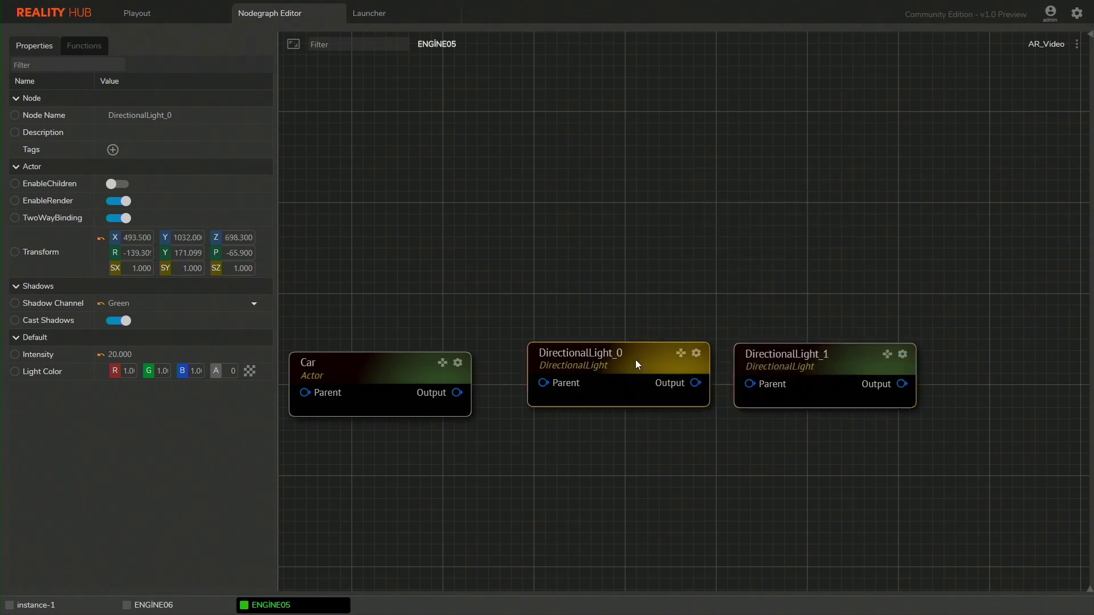
left_click(192, 304)
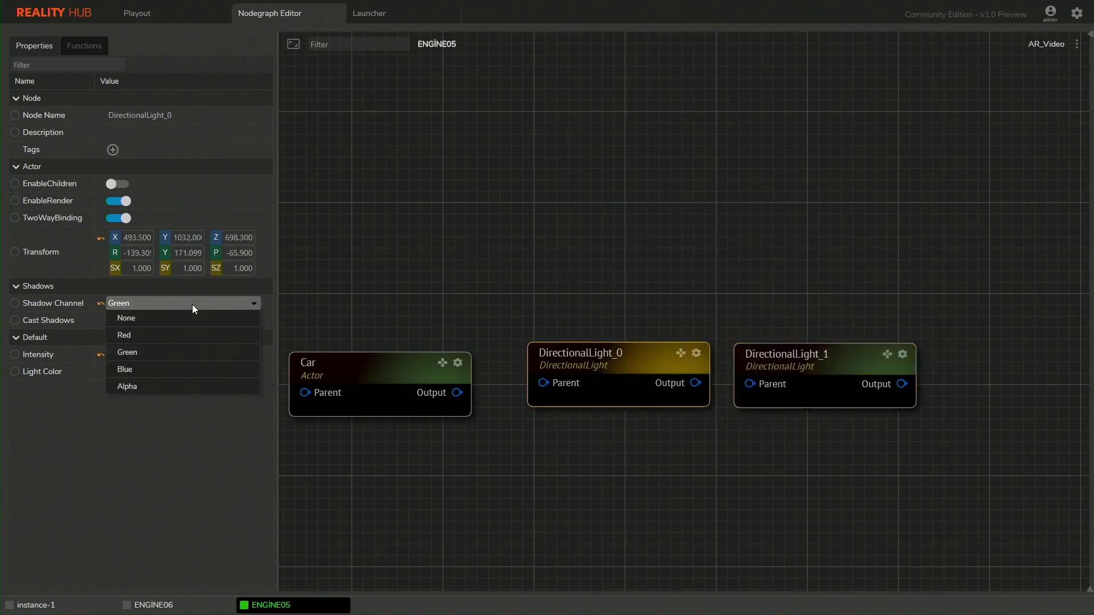
left_click(183, 357)
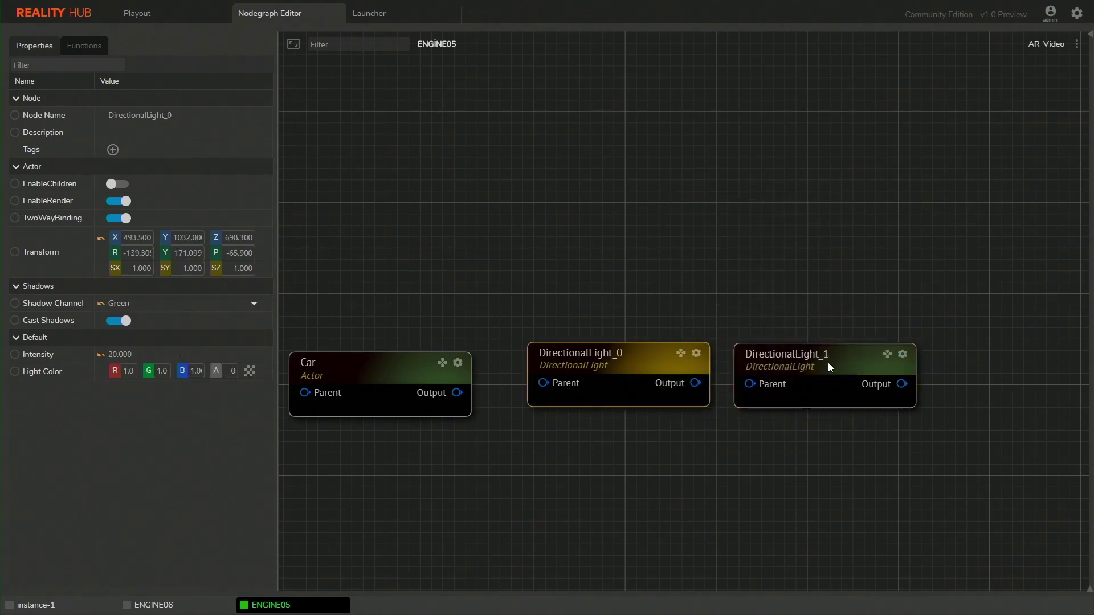
left_click(829, 365)
left_click(201, 304)
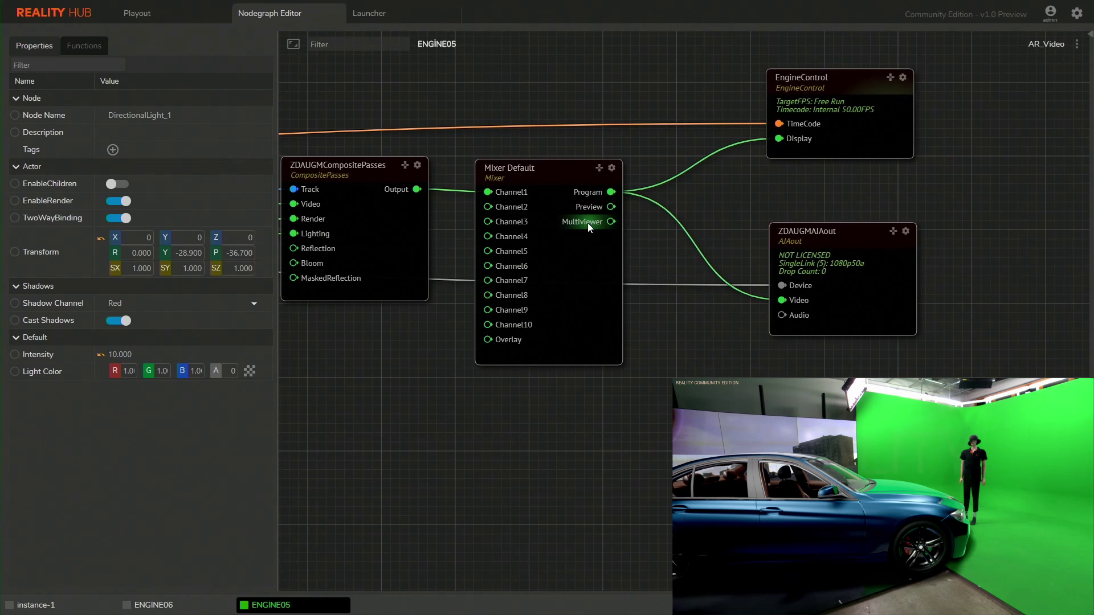
Connect the Mixer's Multiviewer output to the AJAout Video input and the Camera's Shadow output to the Mixer's Channel2 input.
left_click_drag(587, 223, 799, 302)
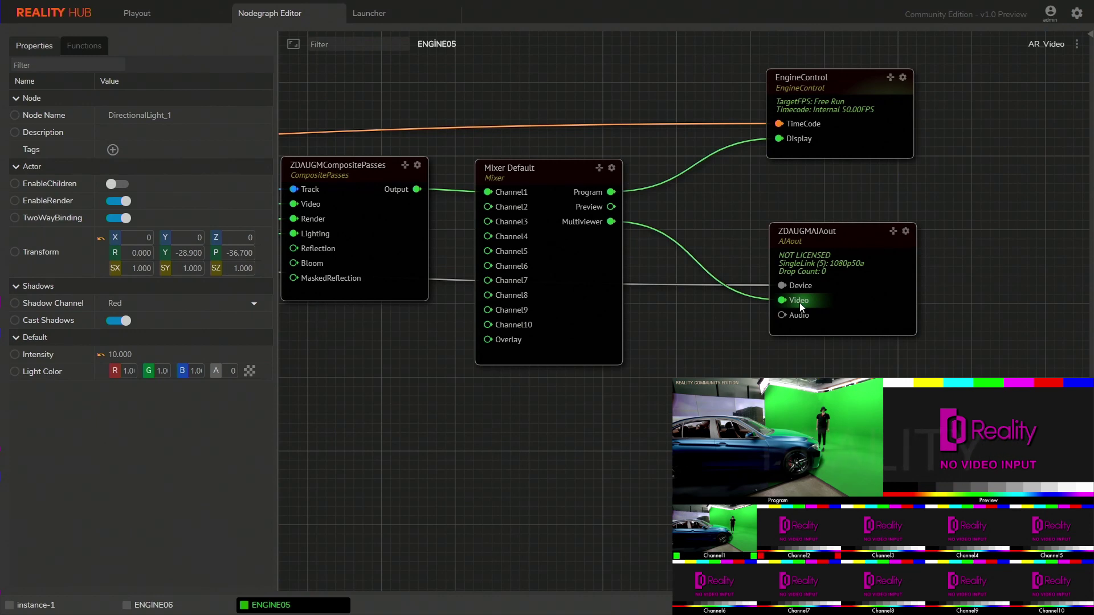
left_click_drag(415, 358, 887, 263)
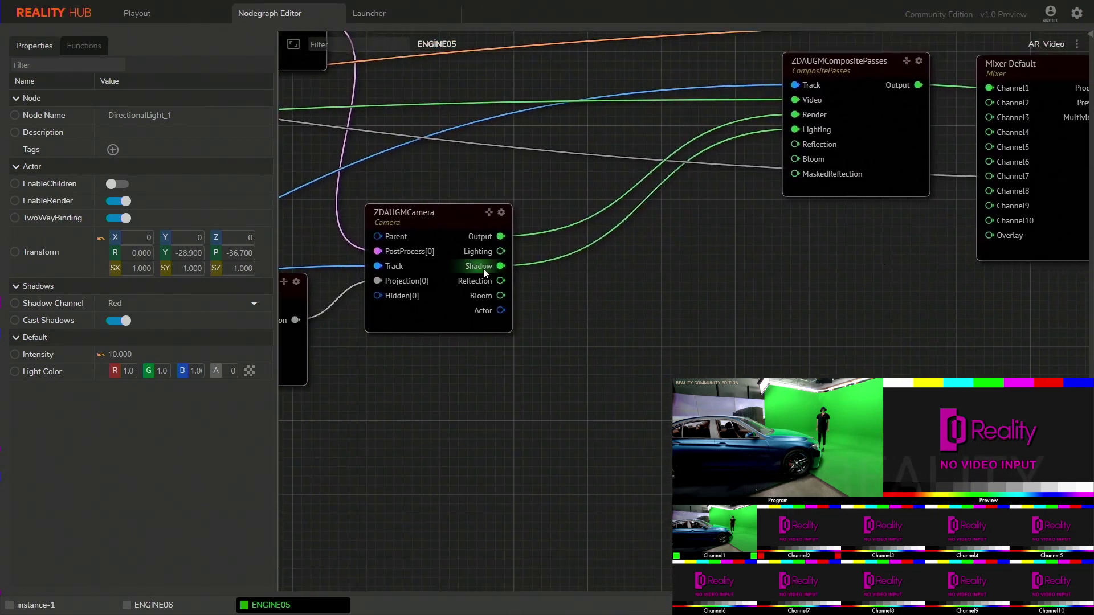
right_click_drag(484, 268, 567, 300)
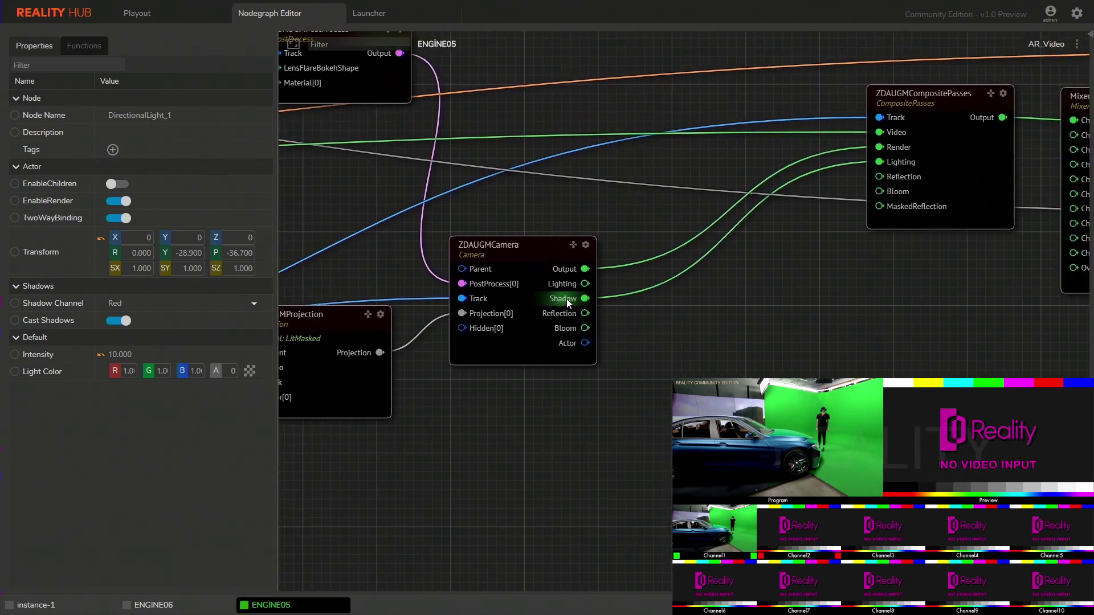
left_click_drag(567, 299, 719, 172)
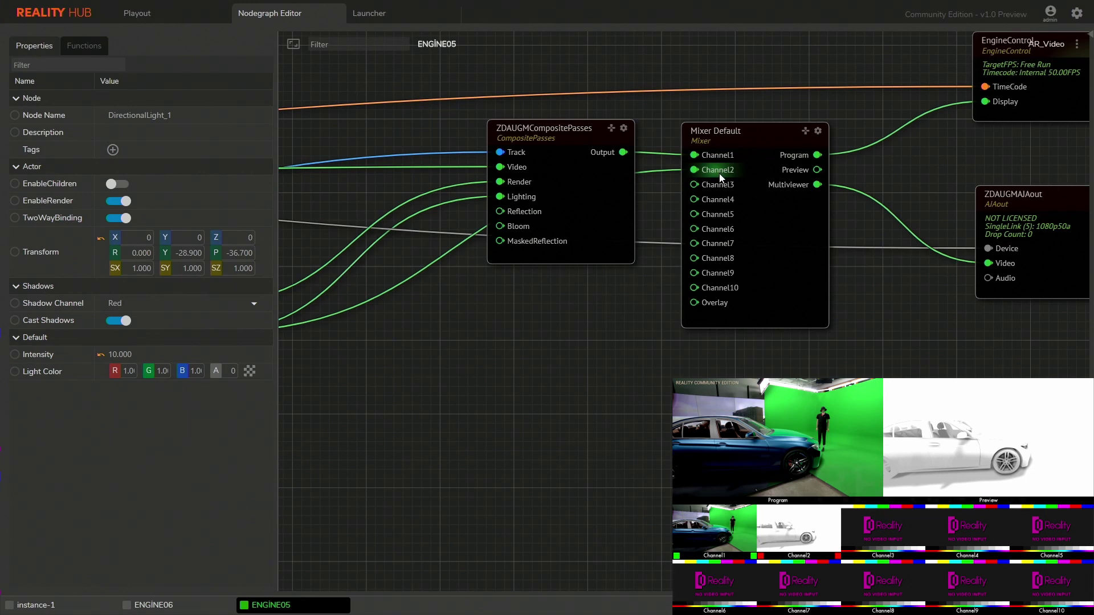
Set the Y rotation of DirectionalLight_1 to -37.4 while adjusting its pitch, and the Y rotation of DirectionalLight_0 to 173.399.
left_click_drag(415, 355, 846, 168)
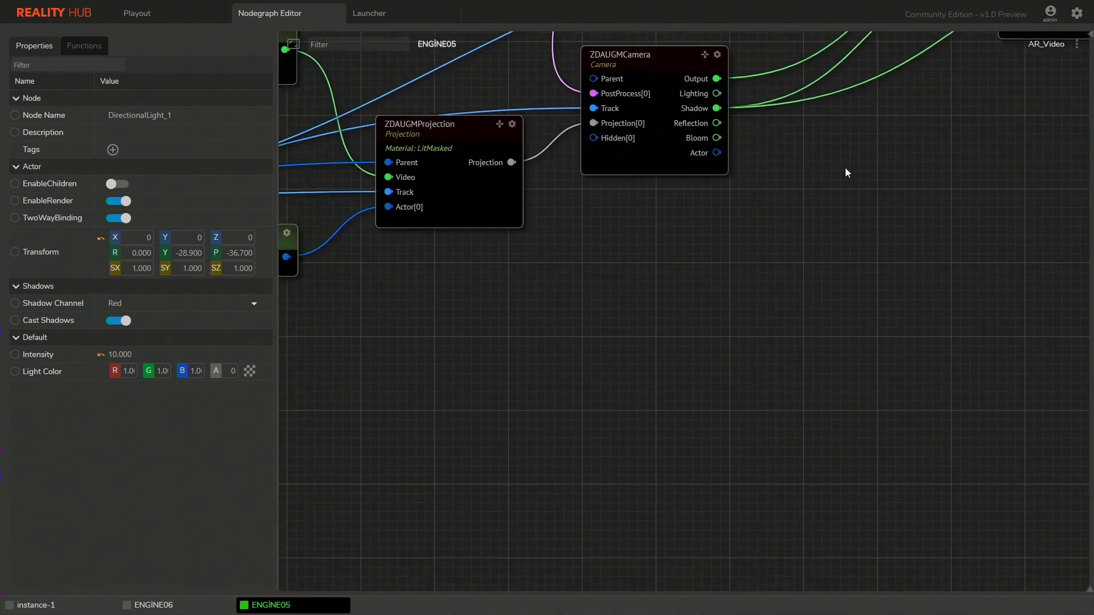
left_click(565, 371)
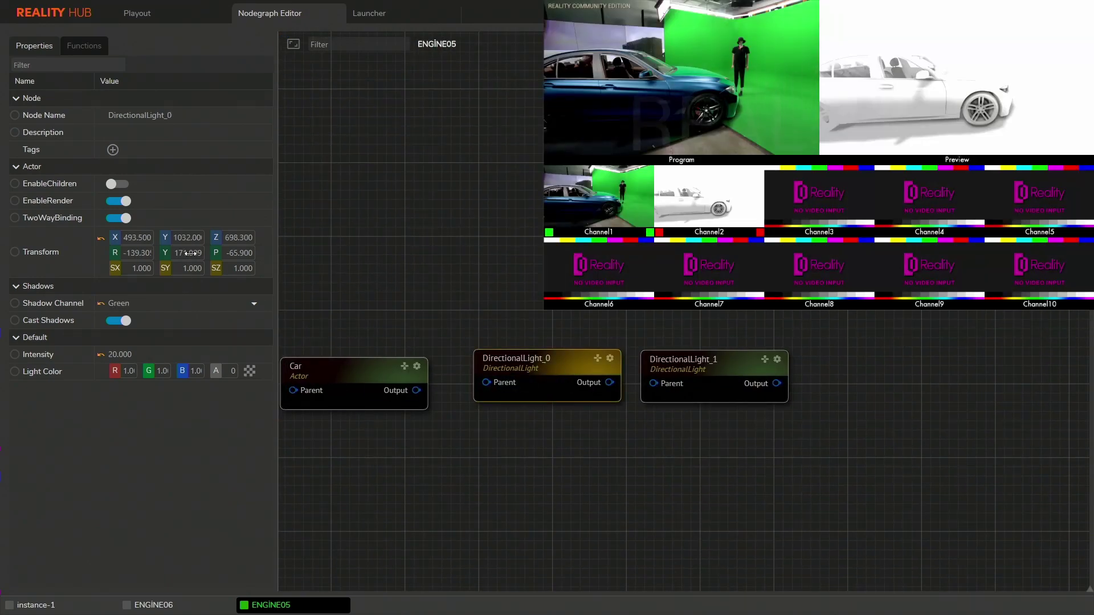
mouse_move(194, 254)
left_mouse_down()
mouse_move(168, 253)
mouse_move(200, 254)
mouse_move(186, 253)
left_mouse_up()
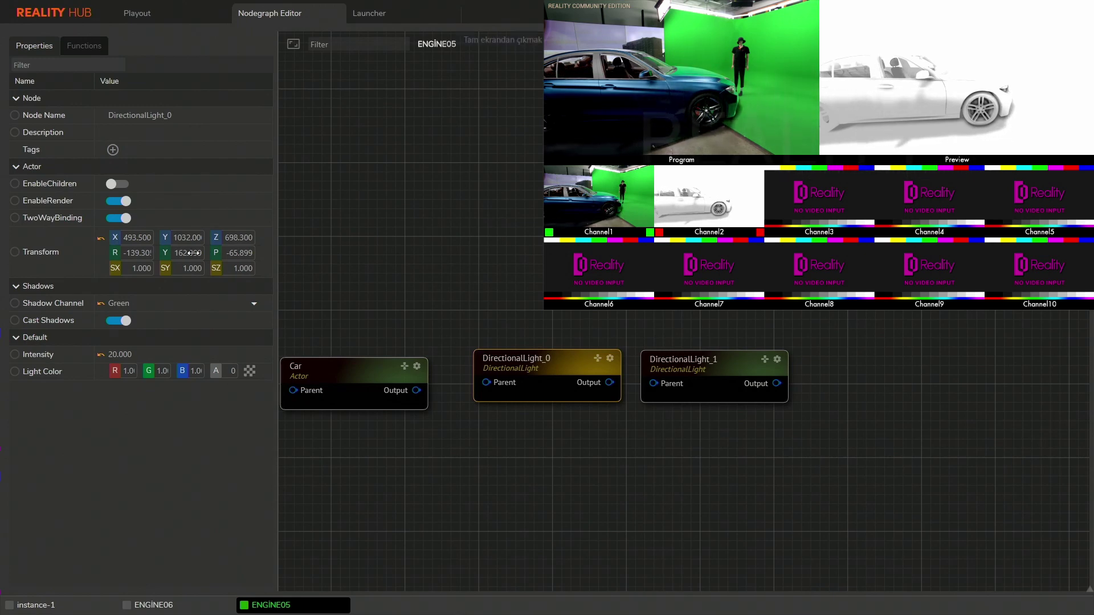
left_click(730, 367)
left_click_drag(190, 253, 181, 252)
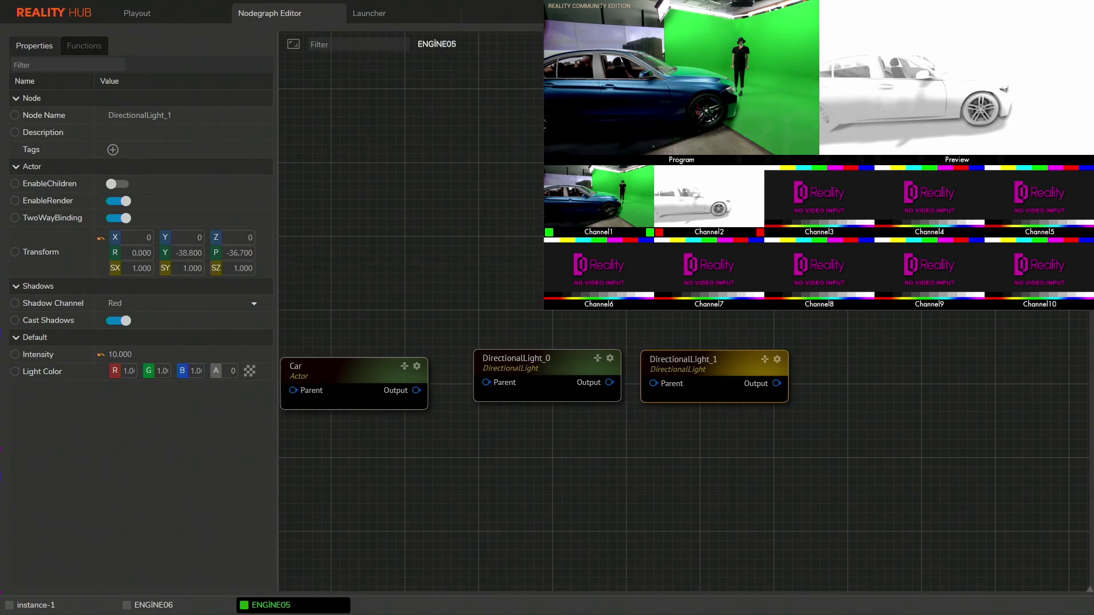
left_click_drag(188, 253, 202, 253)
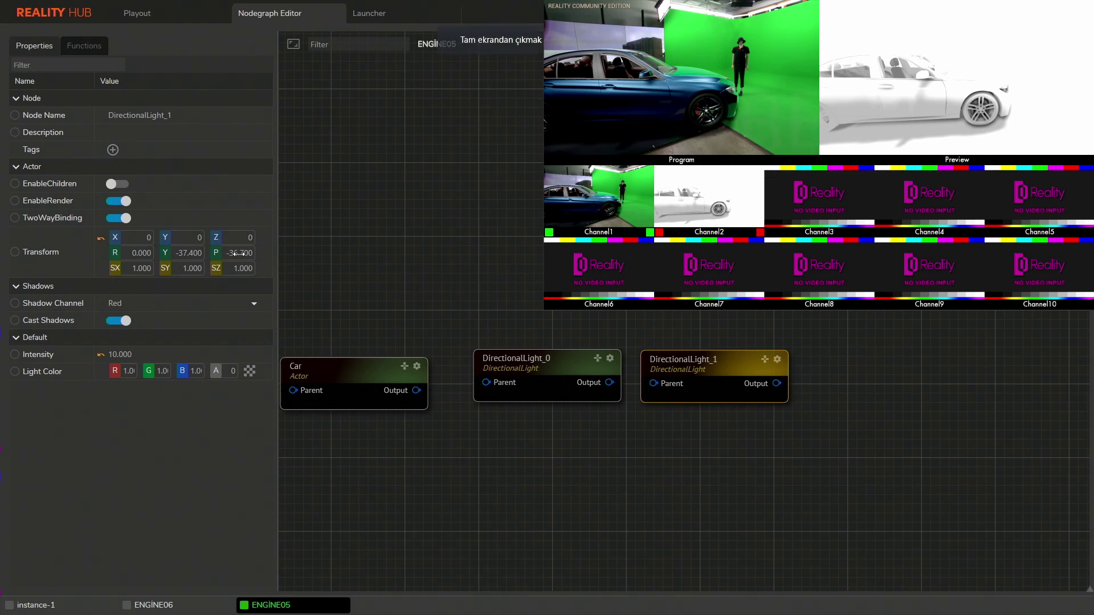
mouse_move(238, 254)
left_mouse_down()
mouse_move(198, 254)
mouse_move(220, 254)
left_mouse_up()
left_click(546, 365)
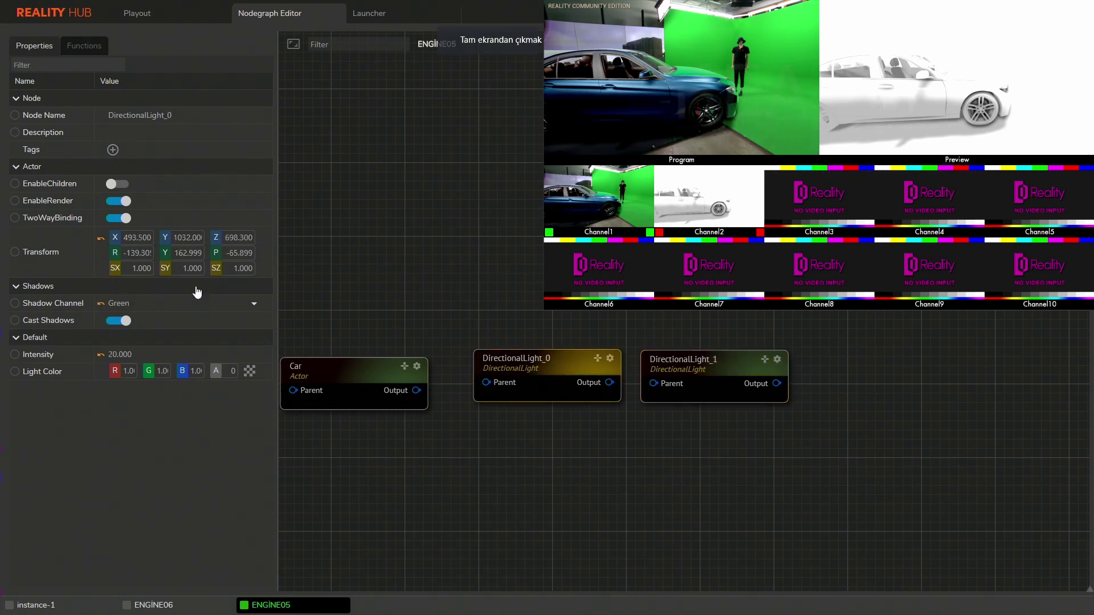
Switch RenderShadow in the EngineControl node's Shadow Pass off and back on twice to compare the shadow output.
left_click_drag(843, 427, 373, 522)
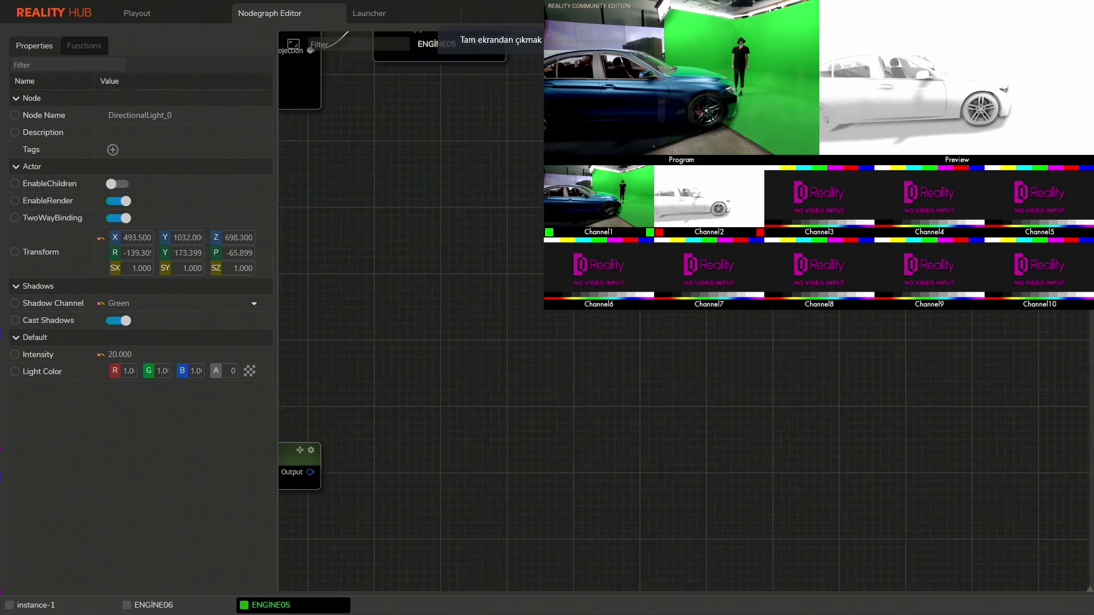
scroll(854, 524, "down", 3)
left_click_drag(792, 119, 631, 345)
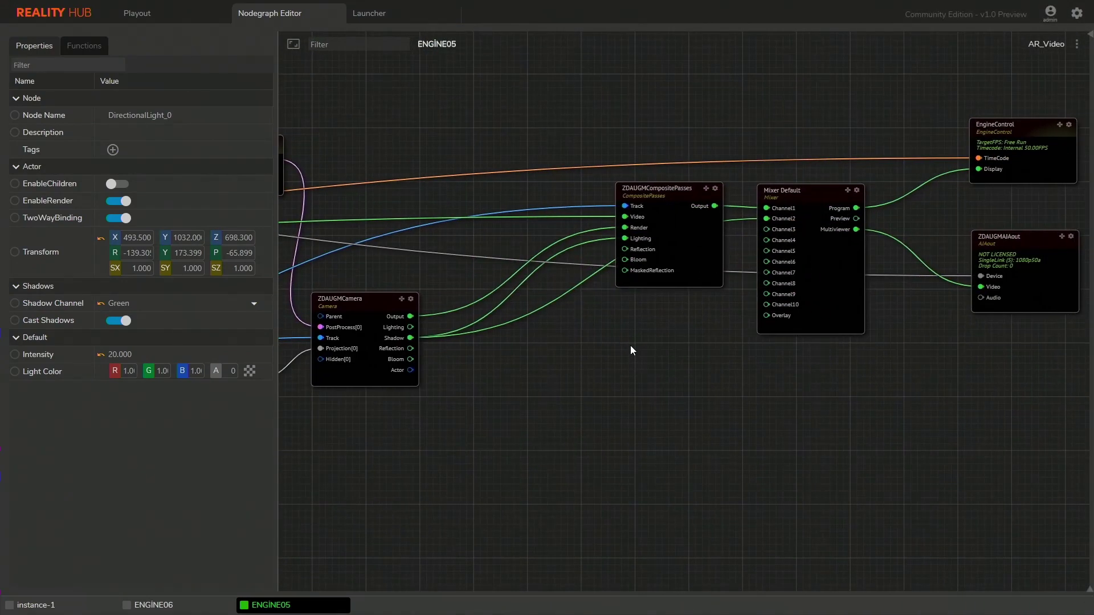
left_click_drag(749, 296, 709, 323)
scroll(708, 323, "up", 3)
left_click_drag(881, 330, 629, 411)
left_click_drag(807, 279, 860, 274)
left_click(903, 227)
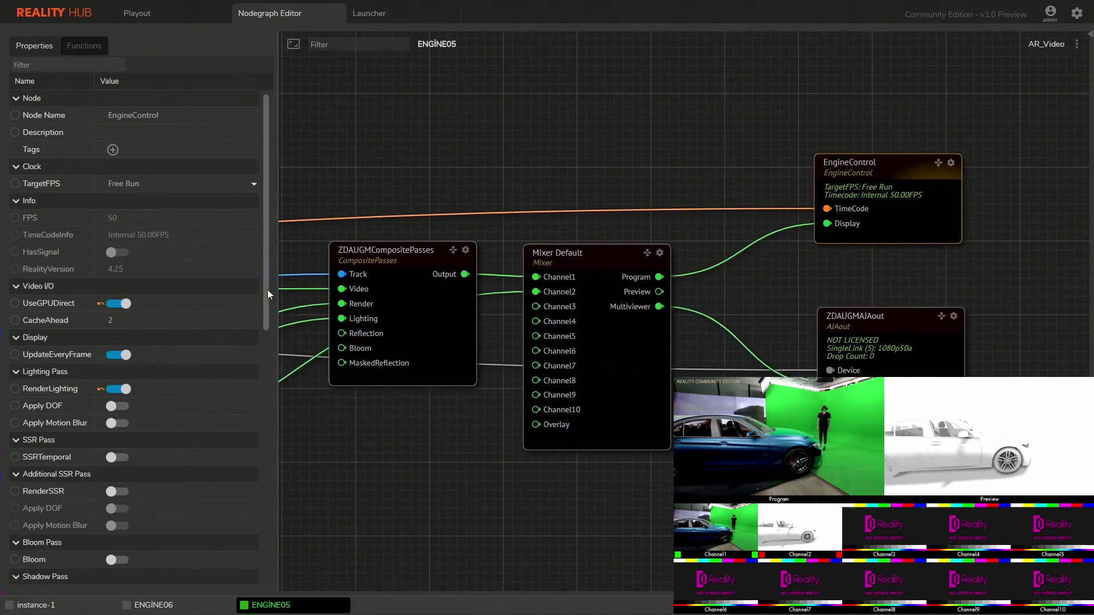
left_click_drag(267, 289, 263, 409)
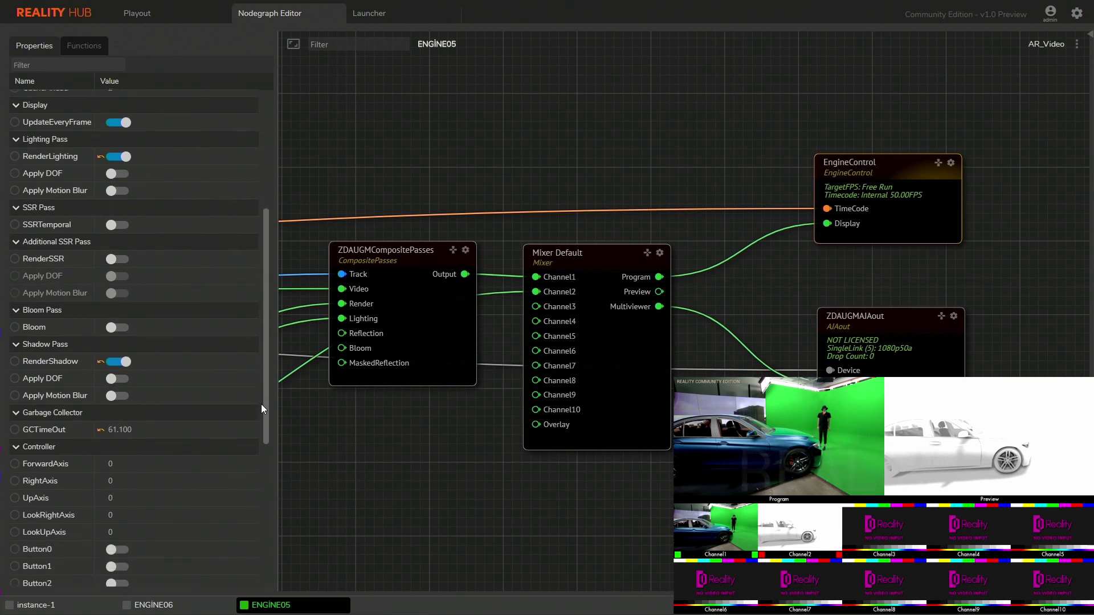
left_click(118, 363)
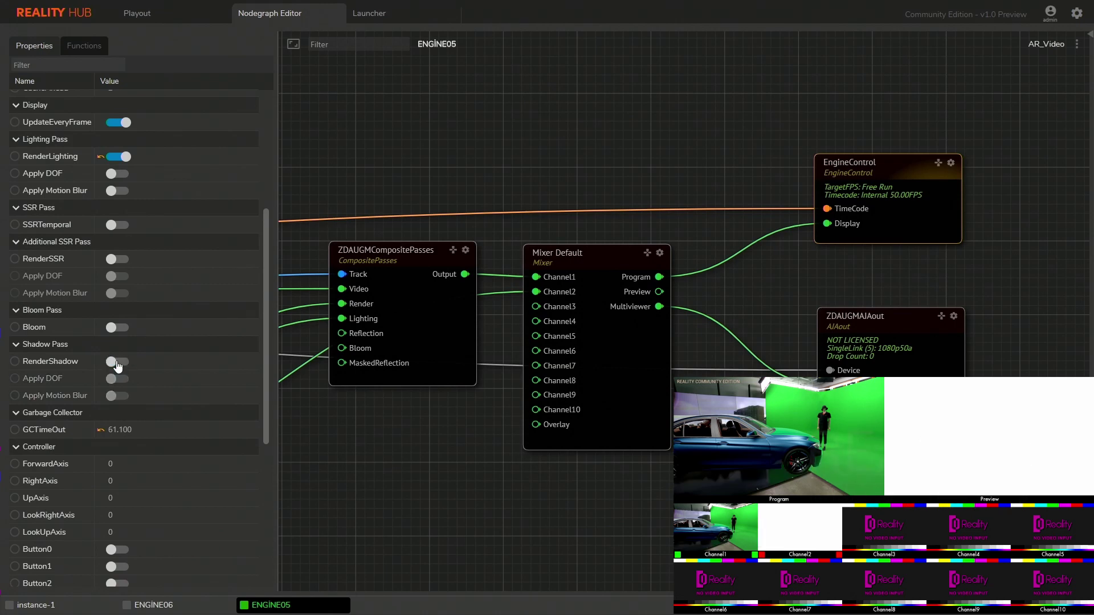
left_click(122, 363)
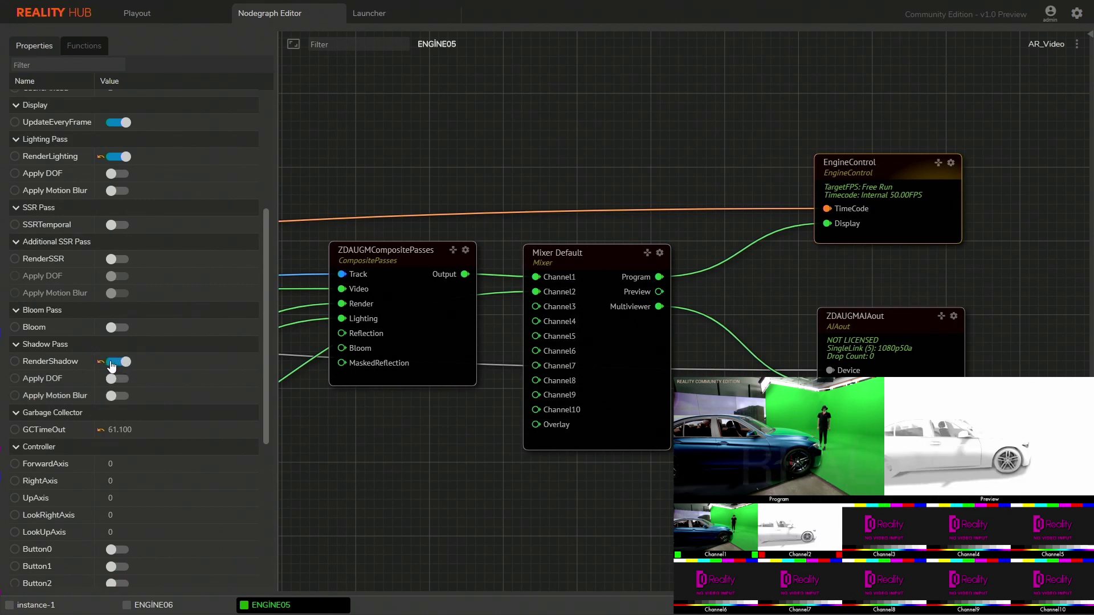
left_click(111, 365)
left_click(125, 365)
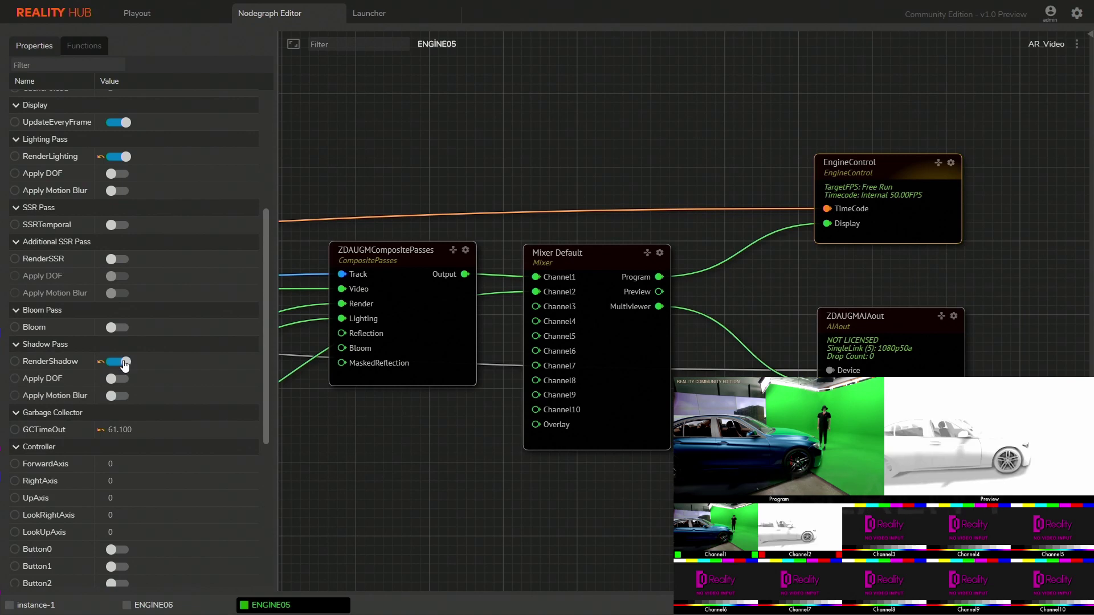
Try a different ShadowOpacityR and a ShadowOpacityG of 0.360 on the PostProcessMaterial node, and reset both to their defaults.
left_click_drag(551, 271, 944, 263)
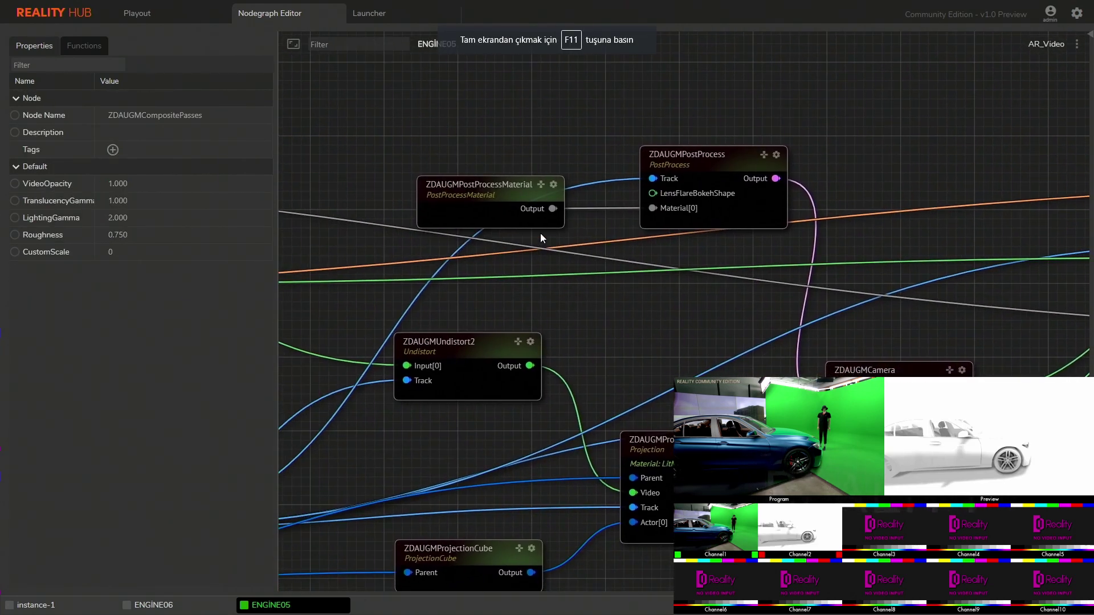
left_click(495, 214)
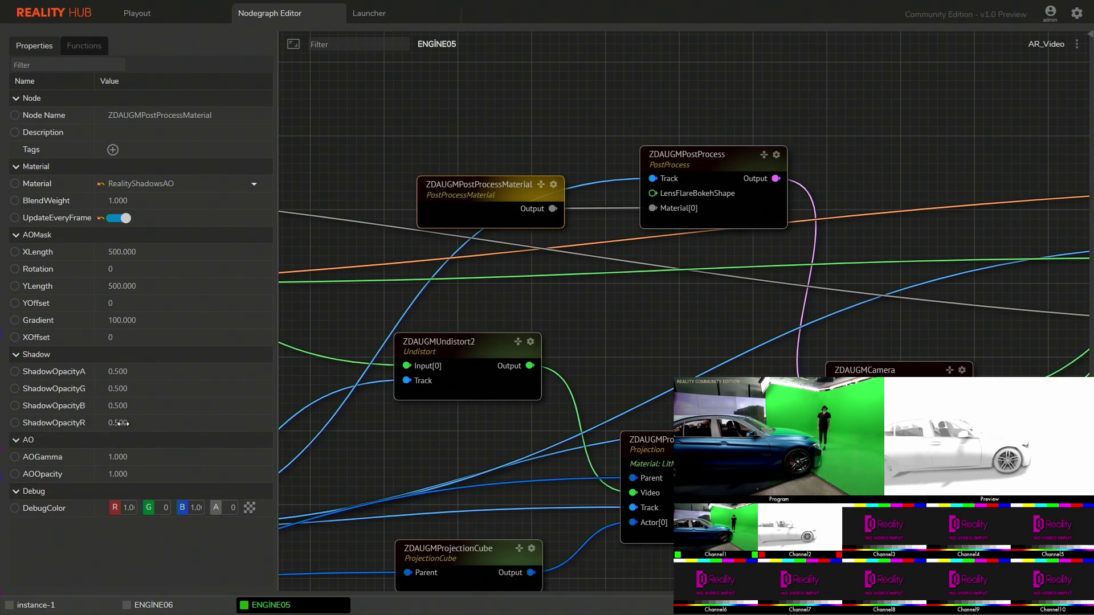
left_click_drag(122, 423, 128, 389)
left_click(102, 424)
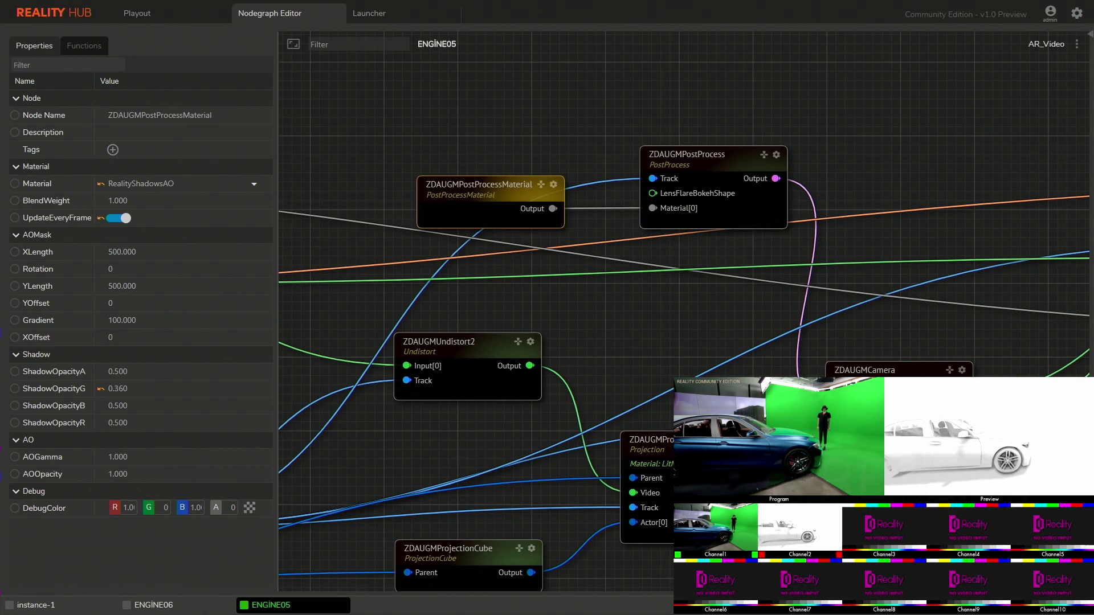
left_click(101, 389)
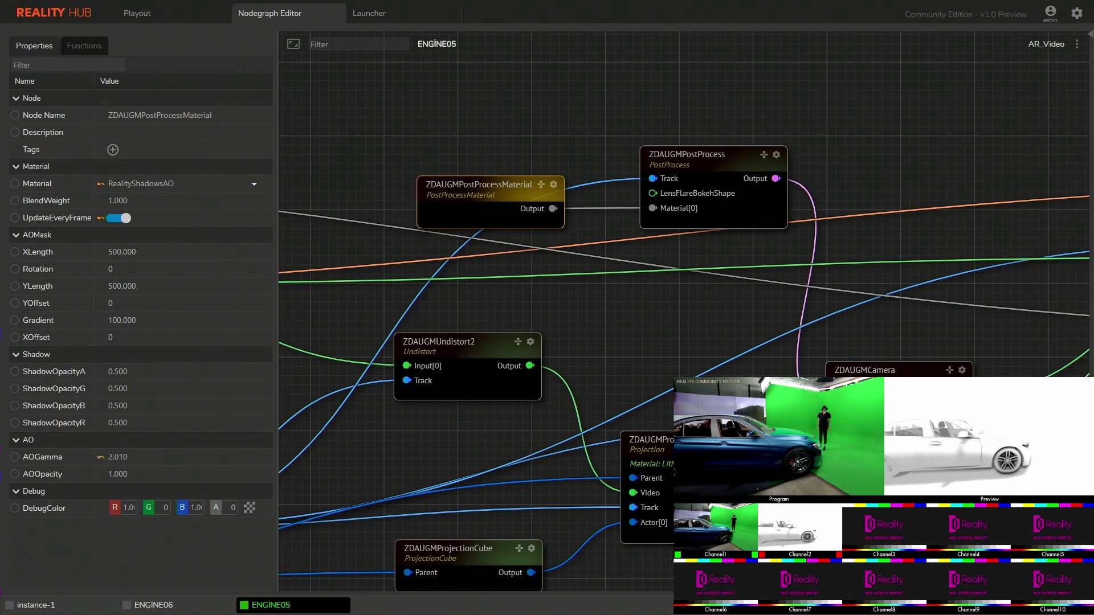
Raise the AOGamma of the PostProcessMaterial node to about 2.010.
mouse_move(114, 457)
left_mouse_down()
mouse_move(60, 457)
mouse_move(109, 476)
left_mouse_up()
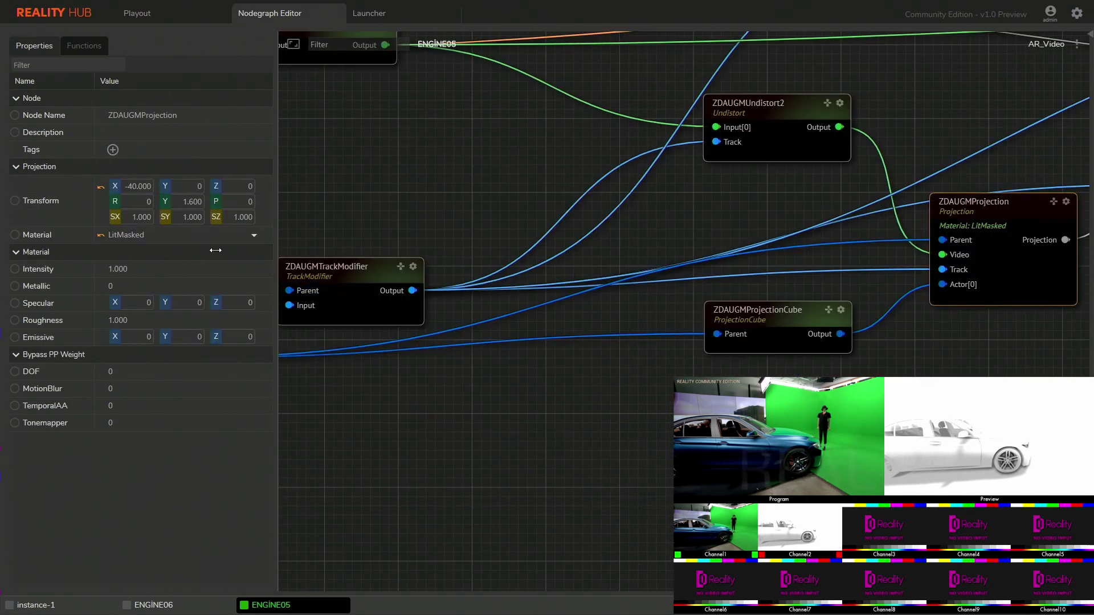
Try the Masked material on the Projection node and set its material to Translucent.
left_click(196, 235)
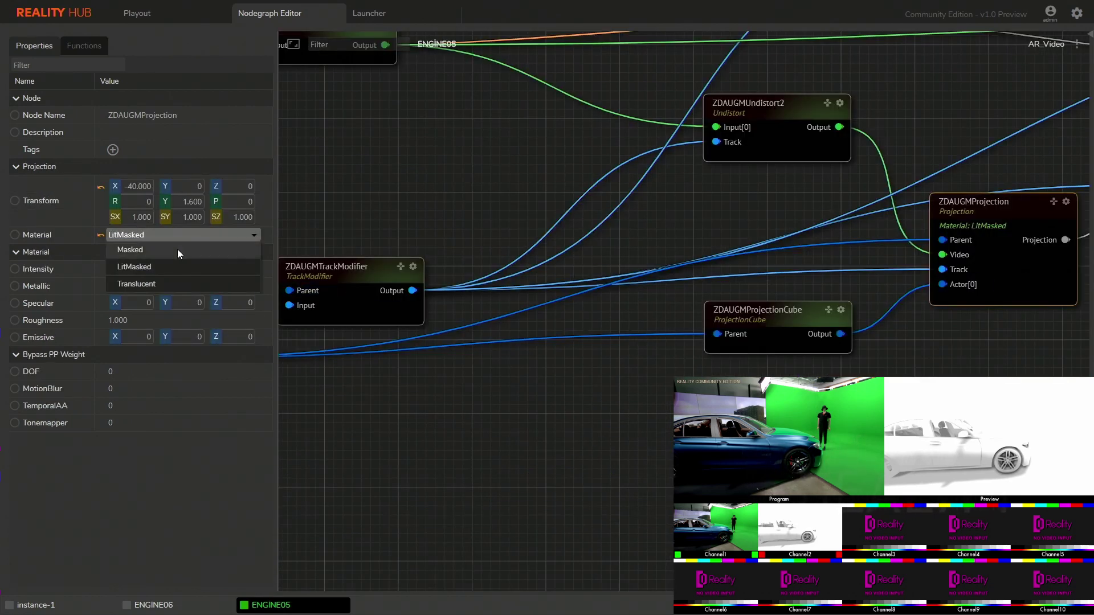
left_click(178, 252)
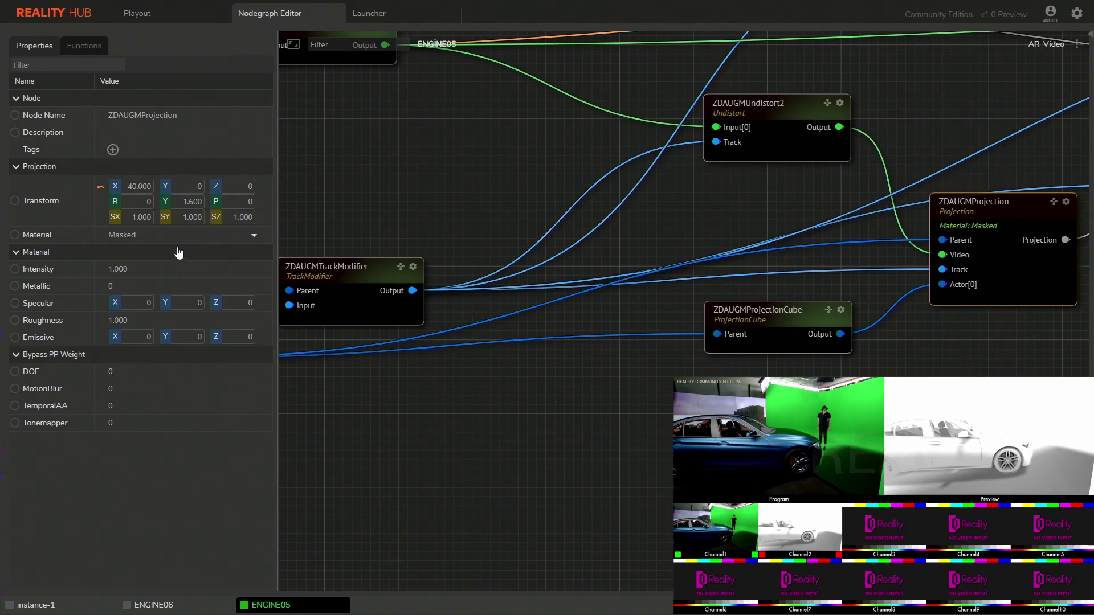
left_click(183, 236)
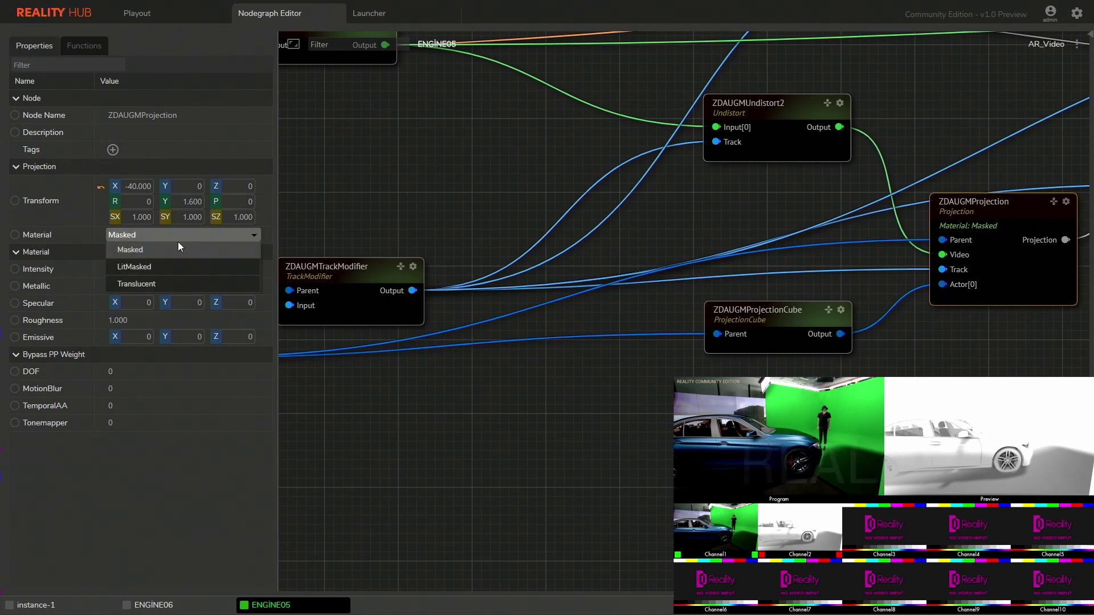
left_click(170, 285)
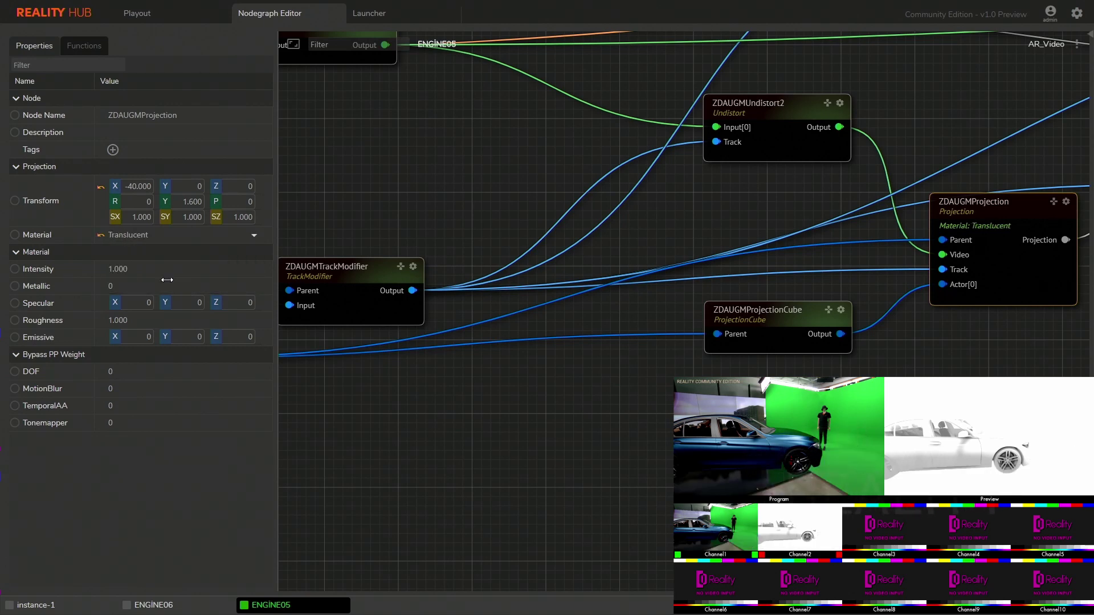
Set the Projection node's material to LitMasked.
left_click(179, 234)
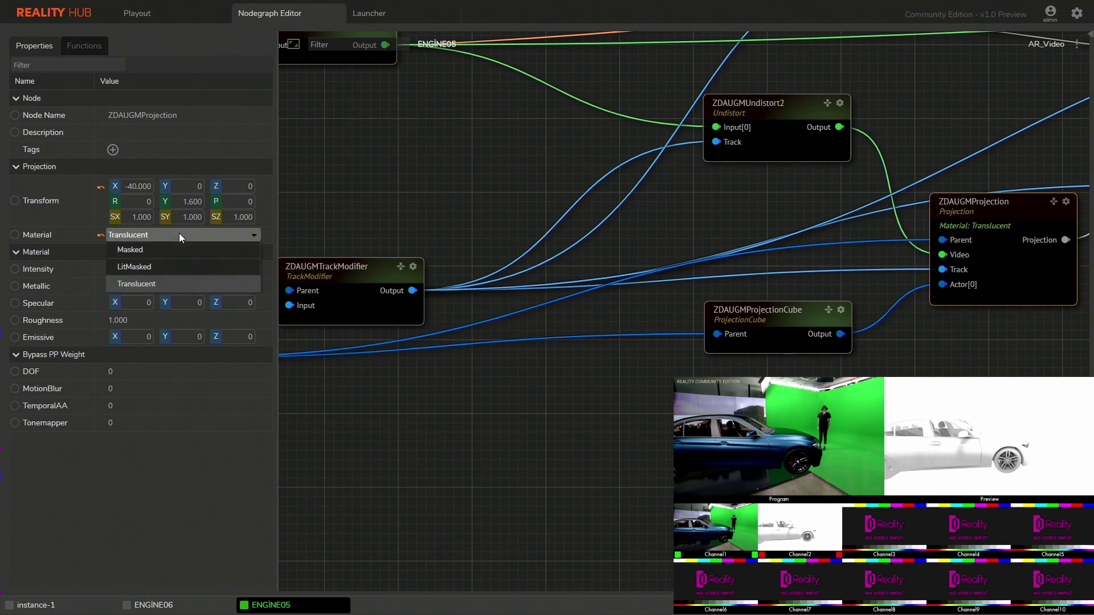
left_click(156, 267)
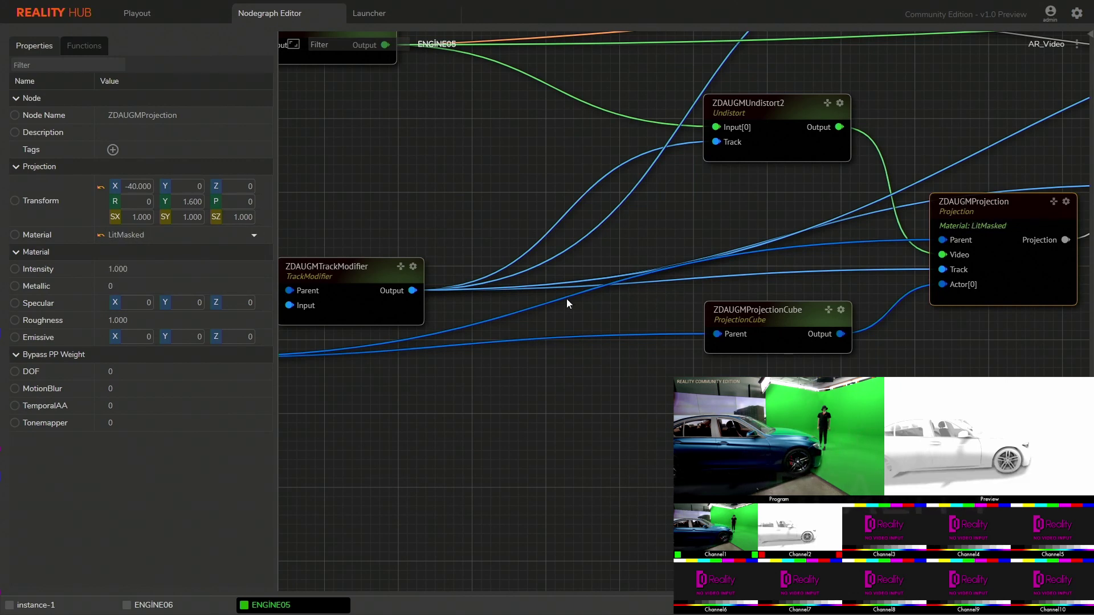
Set the intensity of the DirectionalLight_0 node to 10.000.
left_click_drag(485, 434, 482, 188)
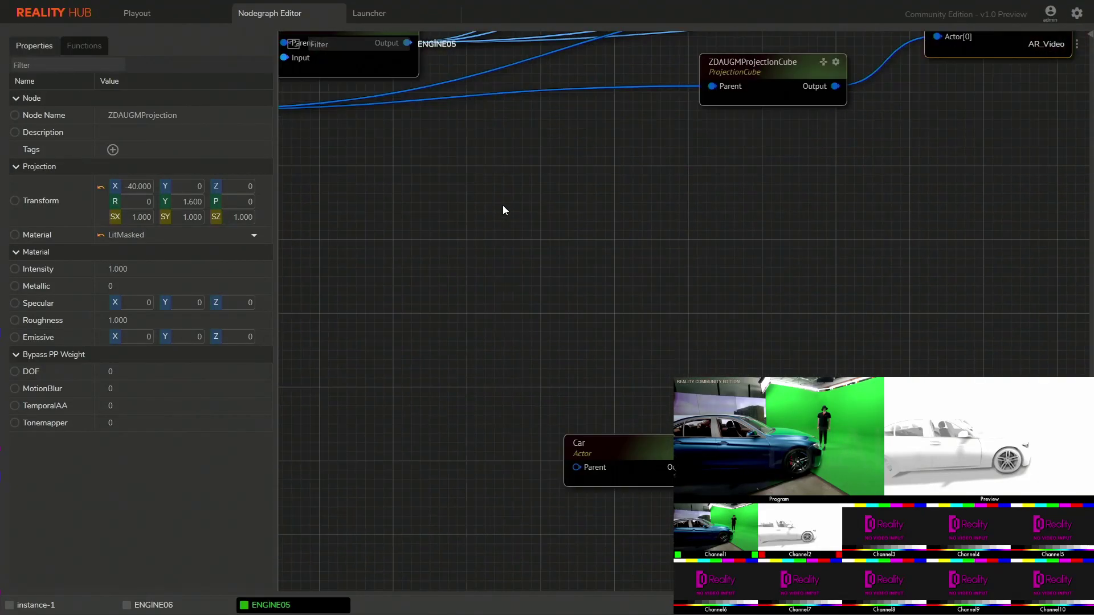
left_click_drag(661, 433, 394, 314)
scroll(523, 362, "up", 2)
left_click(600, 313)
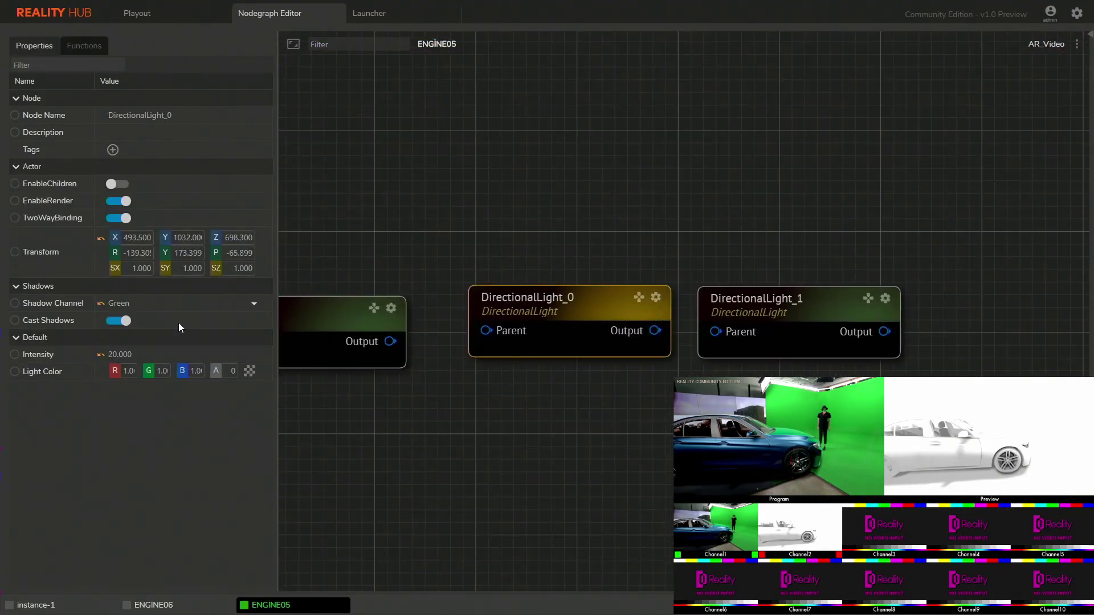
left_click(152, 354)
key("Return")
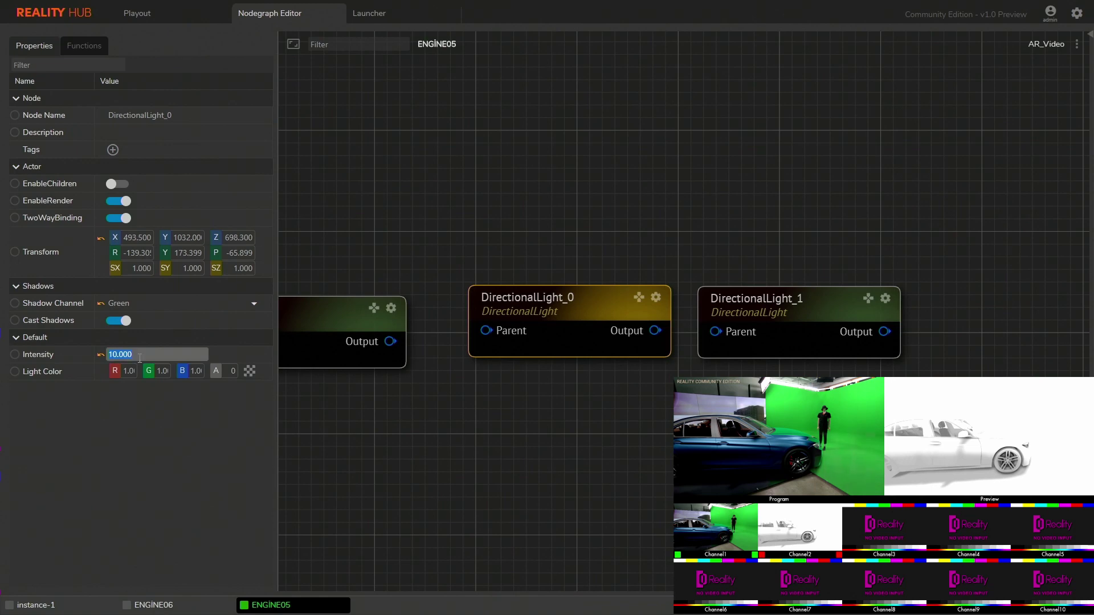
left_click(816, 313)
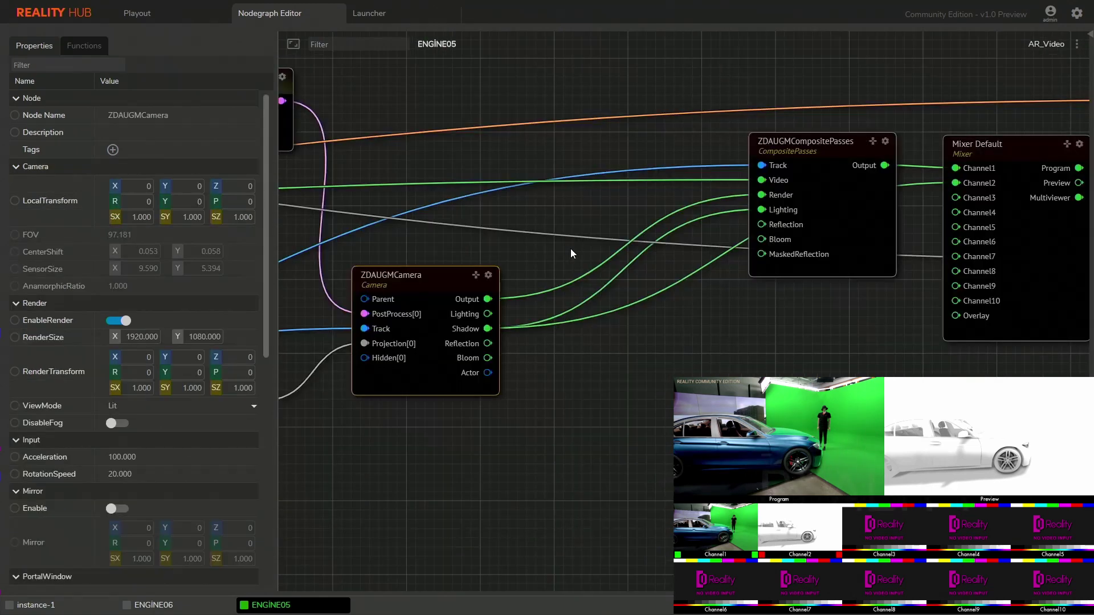
Add a Color Correction node near the camera and wire it between the camera's Output and the CompositePasses node's Render input.
right_click(569, 248)
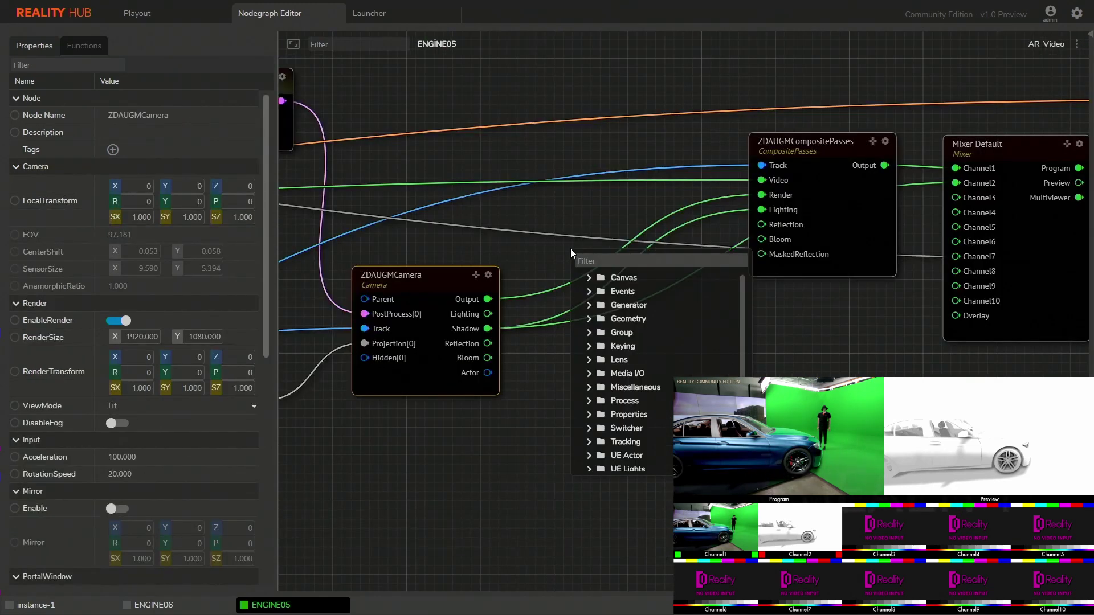
type("correct")
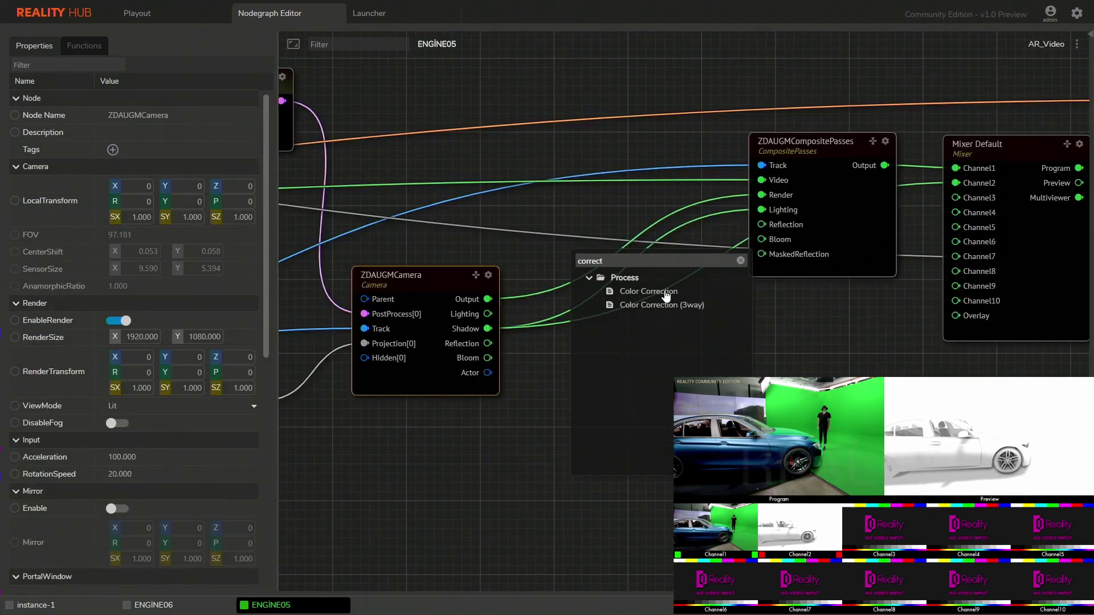
left_click(664, 291)
left_click_drag(488, 299, 583, 282)
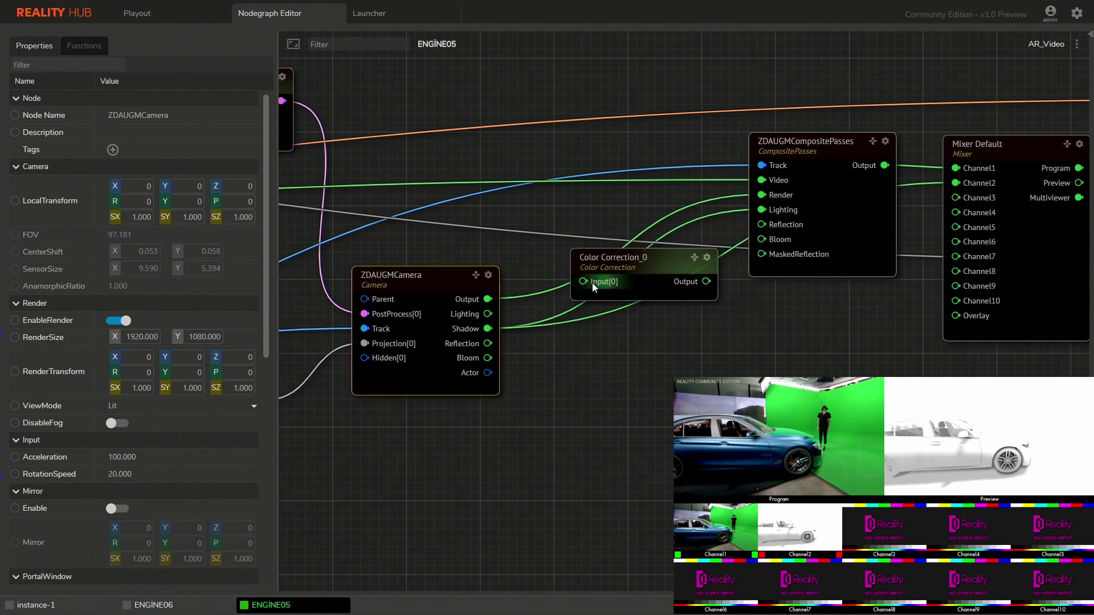
left_click_drag(707, 281, 767, 204)
left_click_drag(675, 266, 640, 246)
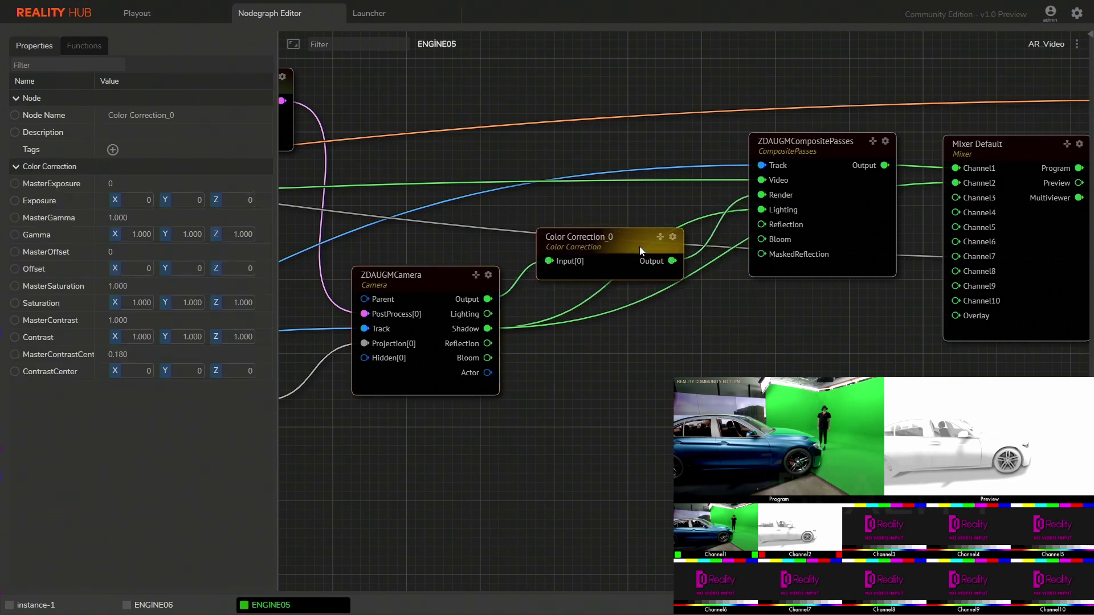
mouse_move(111, 183)
left_mouse_down()
mouse_move(181, 183)
mouse_move(95, 183)
left_mouse_up()
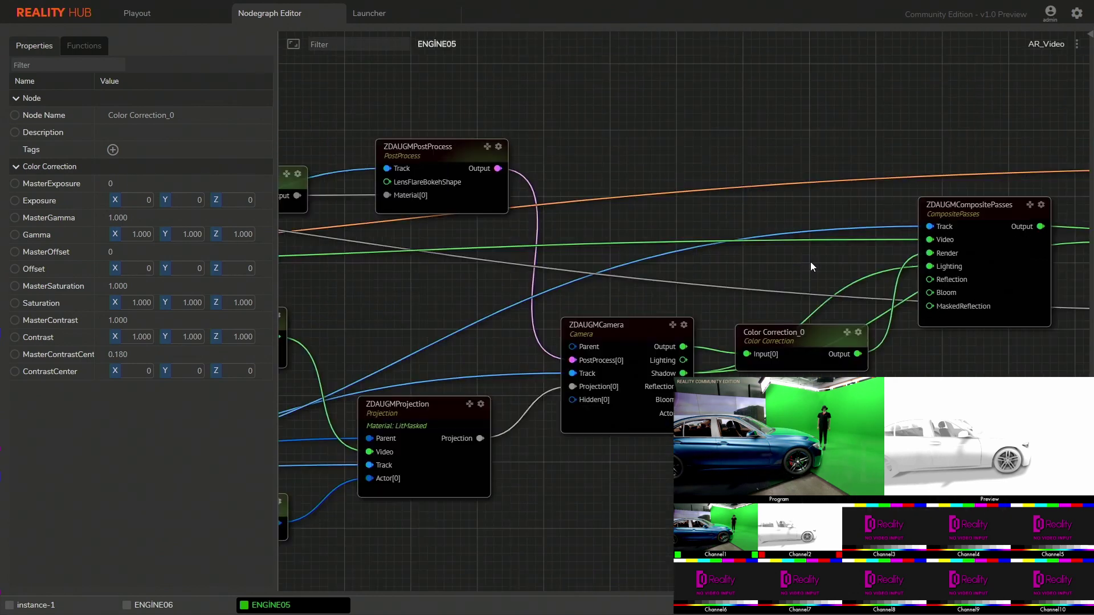
right_click(796, 261)
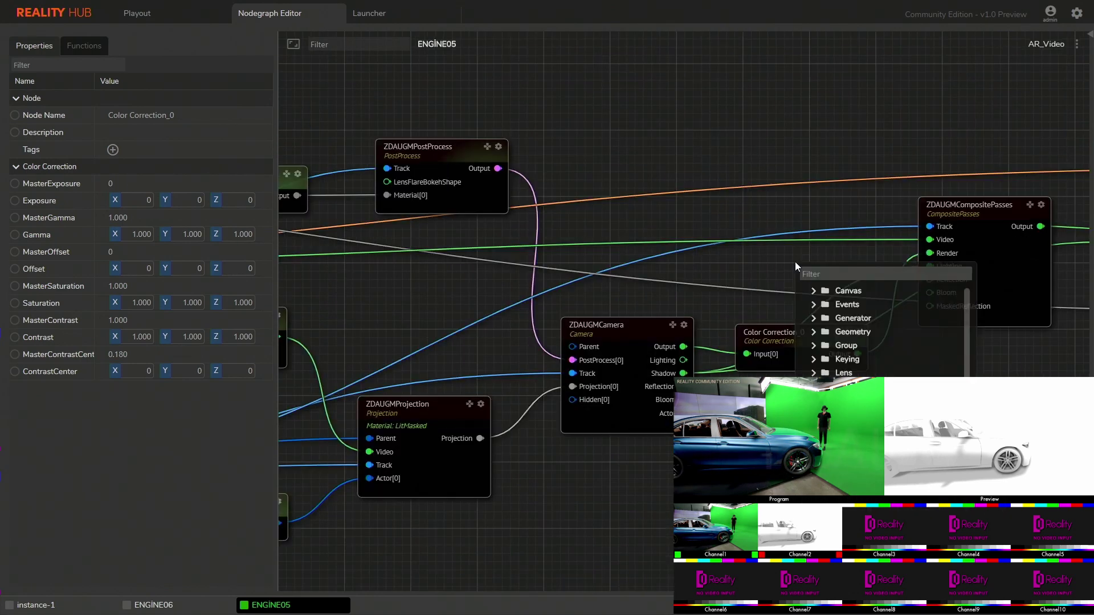
type("color")
left_click(838, 330)
Duplicate the Color Correction node and wire the copy between the Delay node's Output and the CompositePasses node's Video input.
right_click(814, 340)
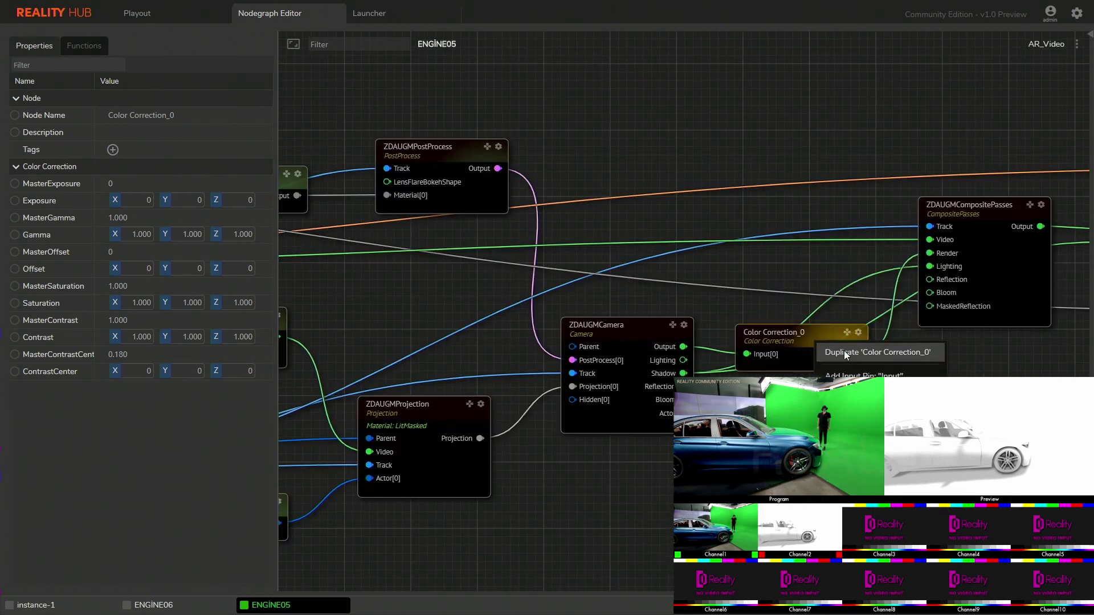
left_click(843, 350)
left_click_drag(834, 351, 784, 243)
left_click_drag(836, 269, 932, 240)
left_click_drag(725, 269, 529, 272)
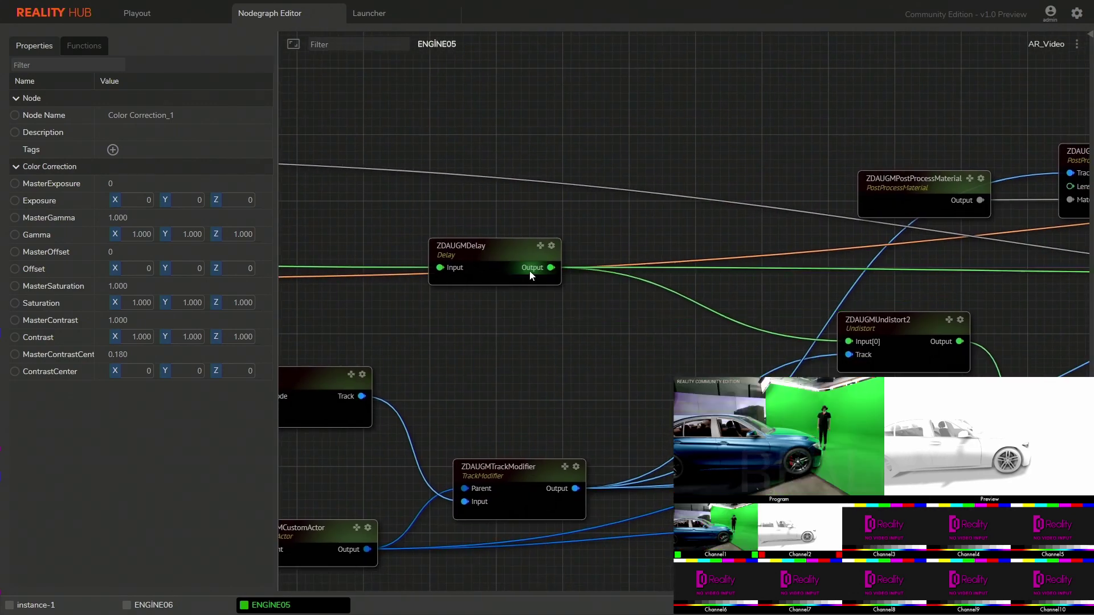
Try a MasterExposure of 0.240 and a different MasterGamma on the video feed's Color Correction node, and reset both to their defaults.
right_click_drag(758, 302, 322, 271)
right_click_drag(638, 289, 424, 287)
left_click_drag(113, 182, 122, 220)
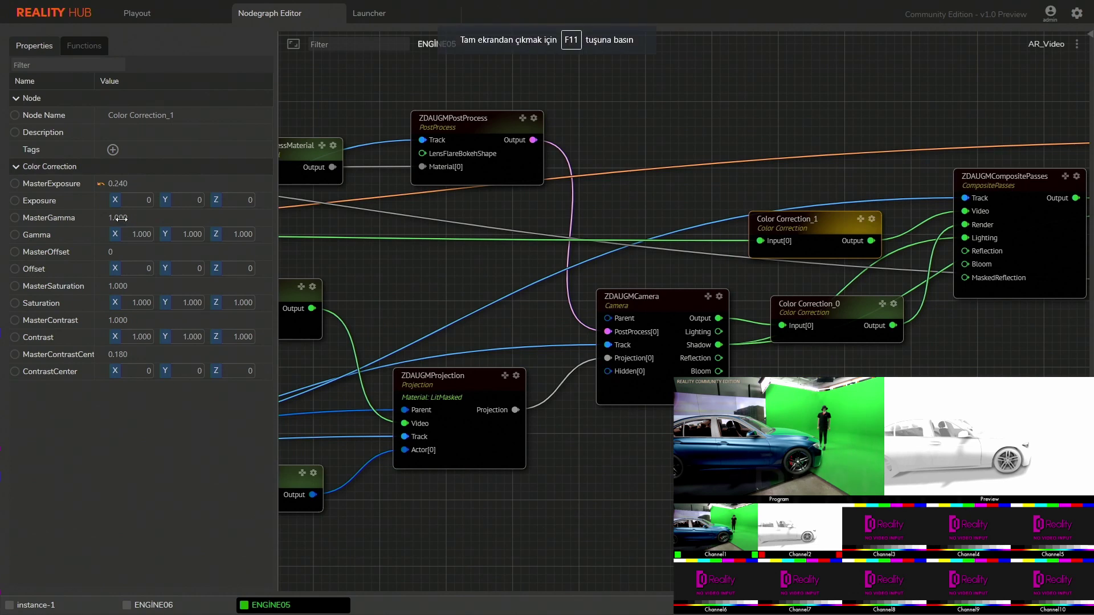
mouse_move(122, 219)
left_mouse_down()
mouse_move(89, 218)
mouse_move(103, 218)
left_mouse_up()
left_click(100, 184)
left_click(100, 217)
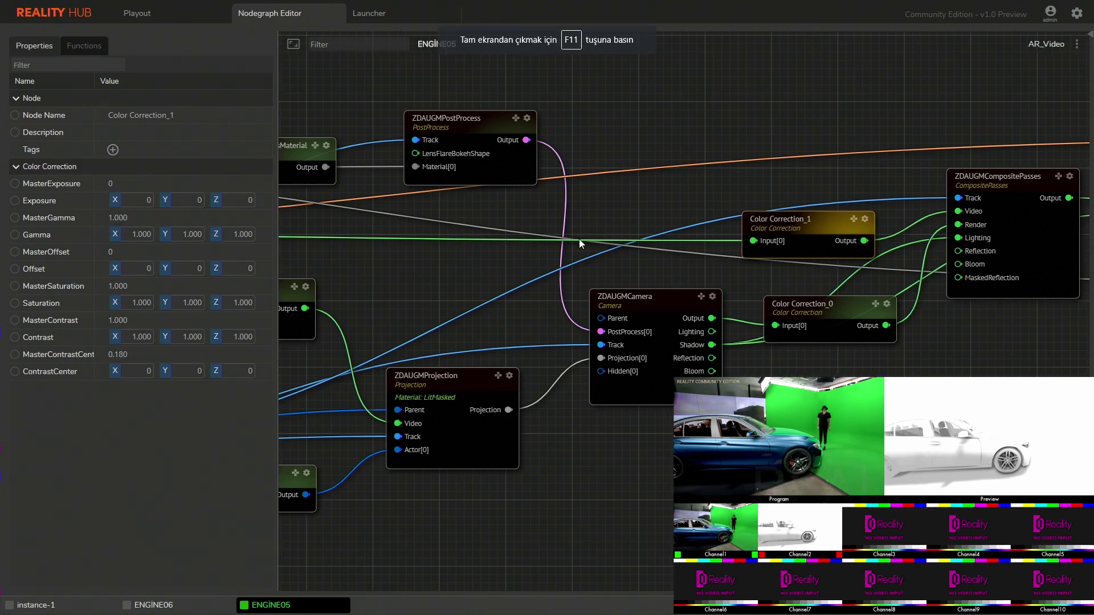
Show the EngineControl node's functions and connect the mixer's Program output to the AIAout node's Video input.
left_click(803, 208)
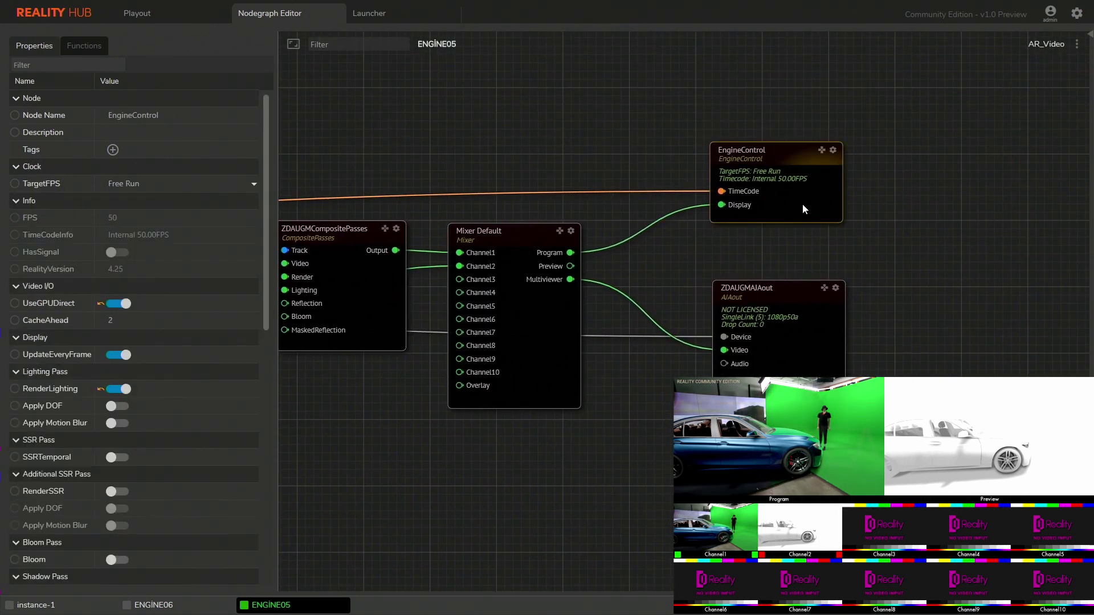
left_click(85, 47)
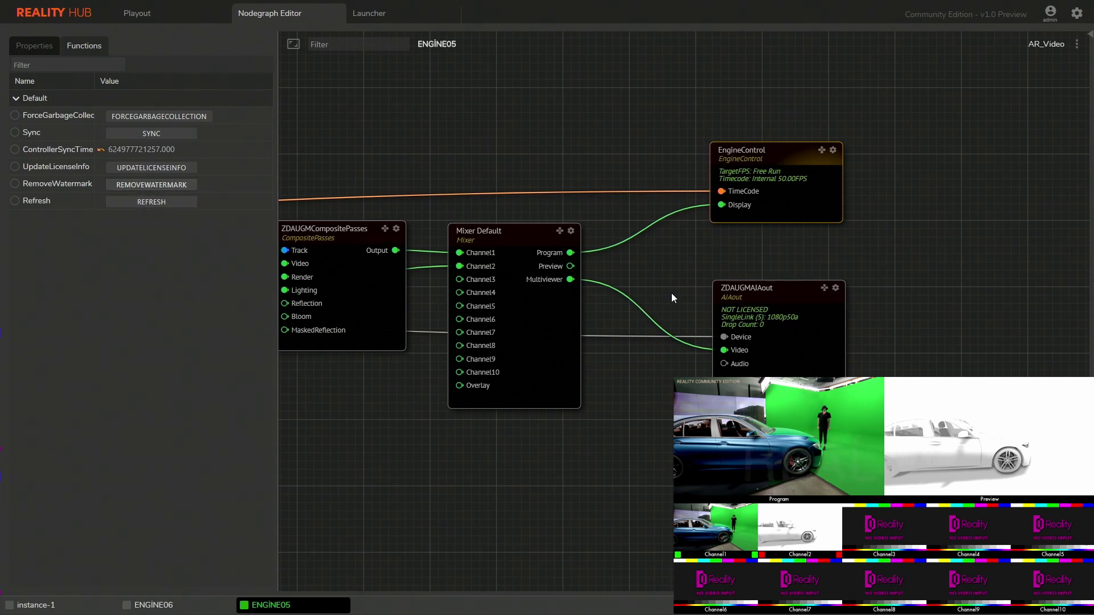
left_click_drag(569, 253, 739, 351)
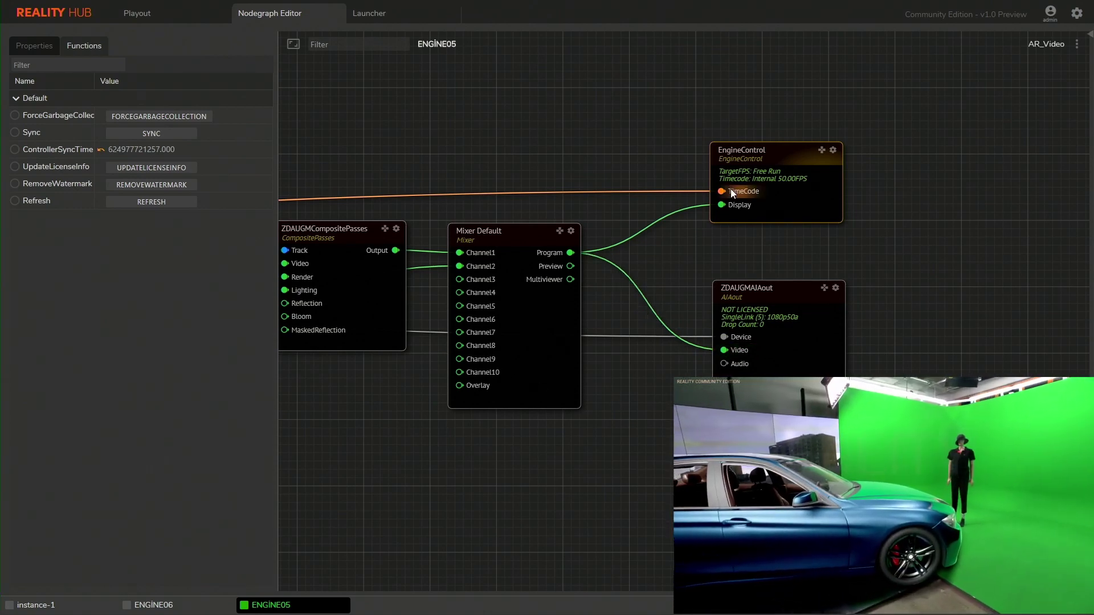